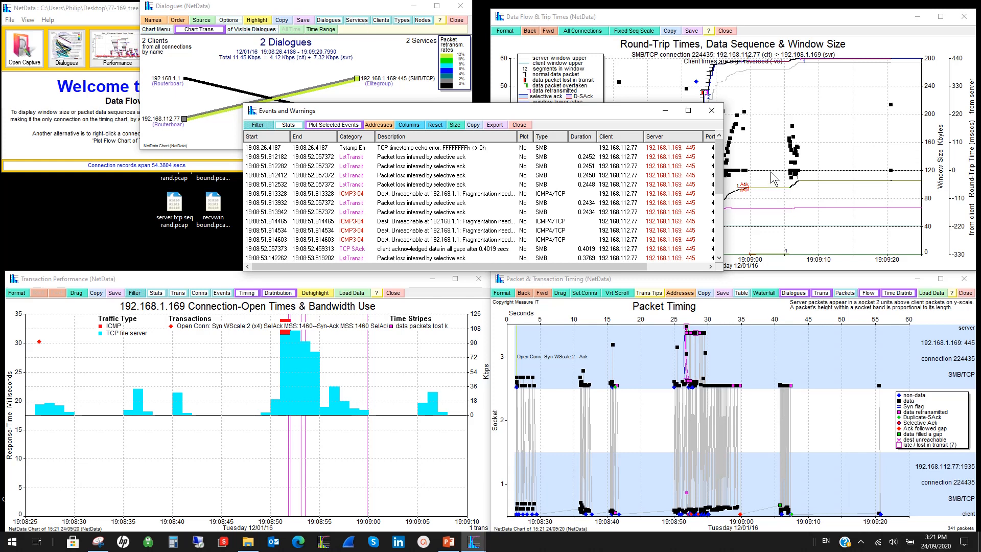
Close the Events and Warnings, Transaction Performance, and Data Flow & Trip Times windows.
{"action": "left_click", "coordinate": [712, 111]}
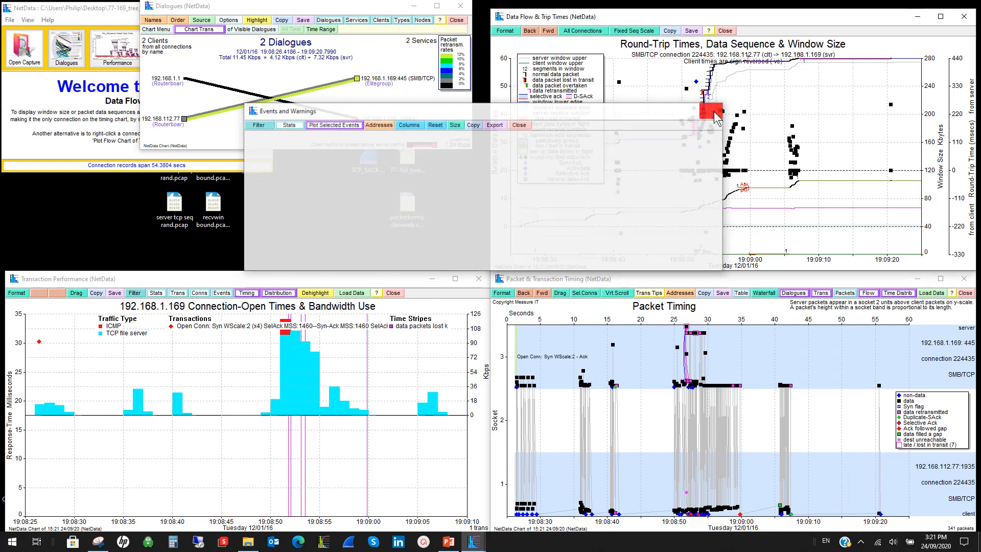
{"action": "left_click", "coordinate": [479, 279]}
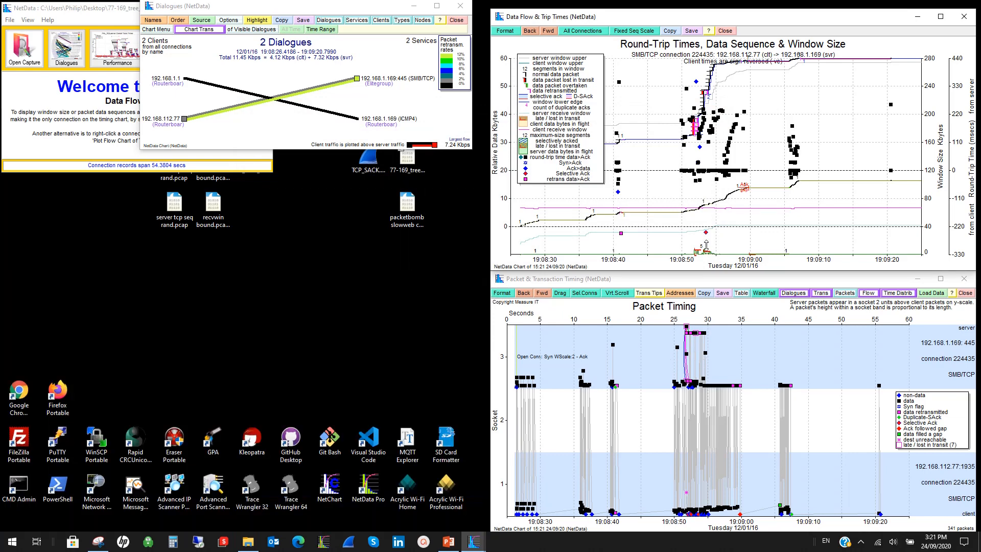
{"action": "left_click", "coordinate": [963, 17]}
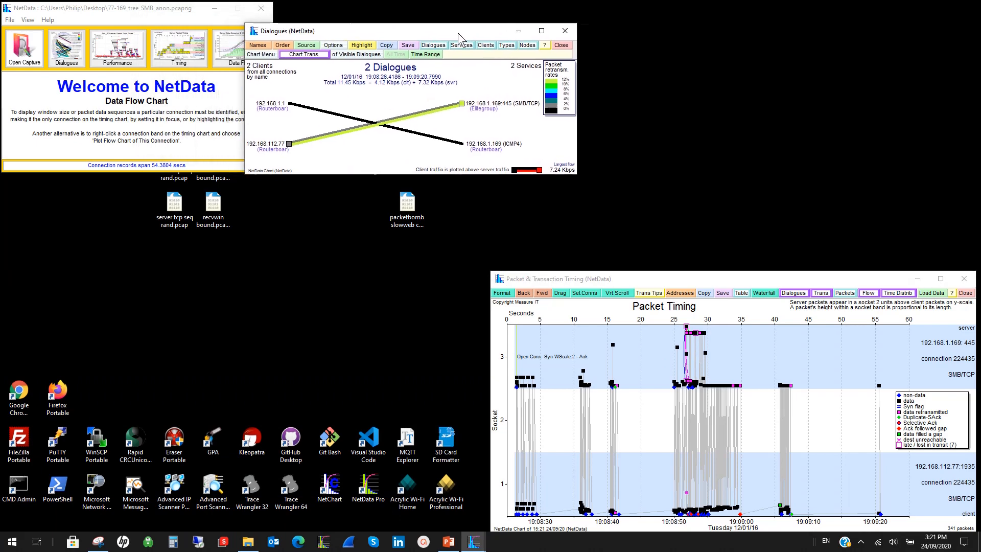
Order the Dialogues chart by address, then close its window.
{"action": "left_click", "coordinate": [333, 47]}
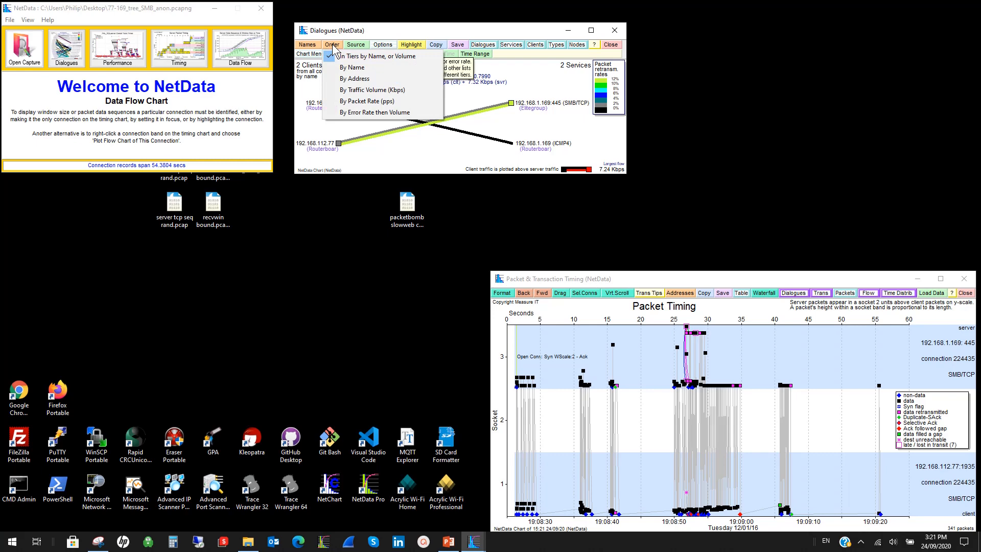
{"action": "left_click", "coordinate": [358, 80]}
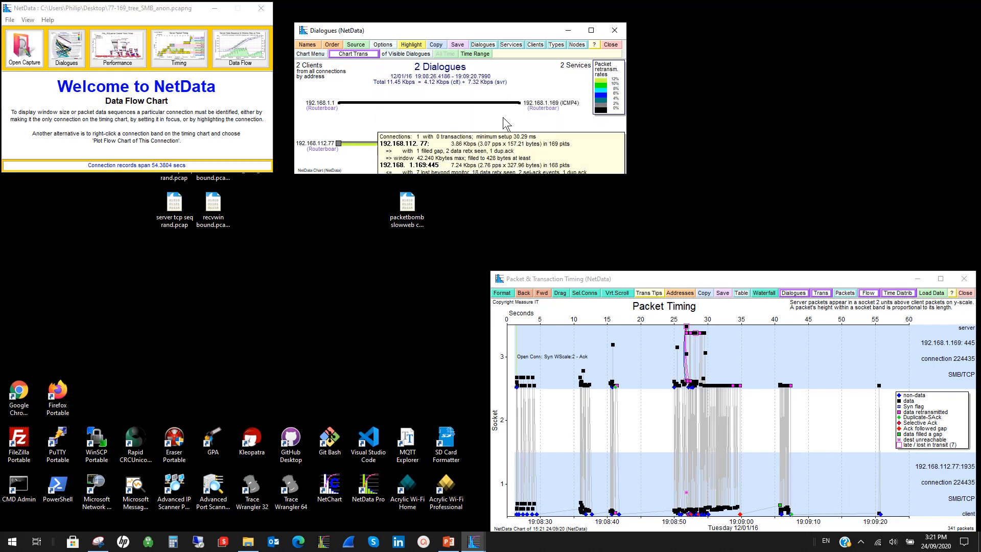
{"action": "key", "text": "Escape"}
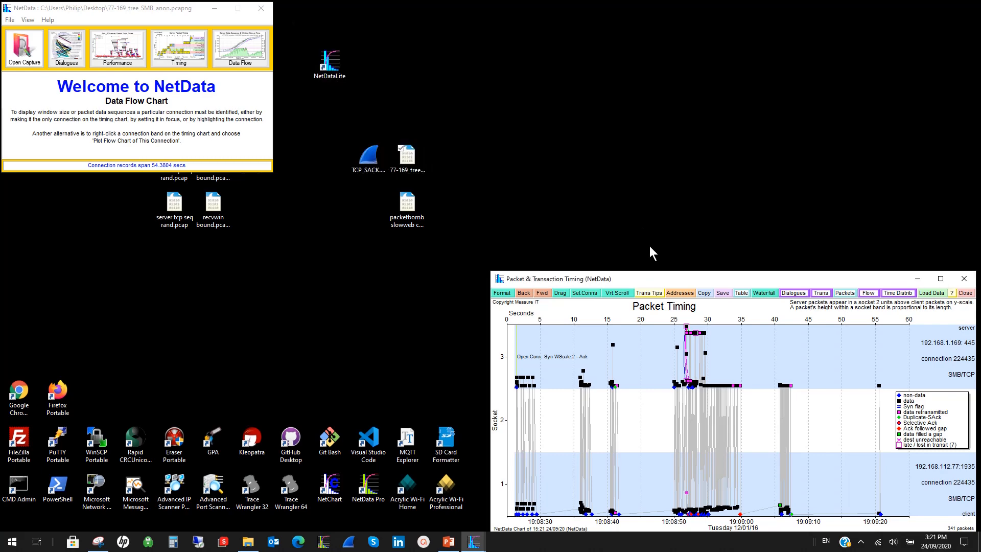
Maximize the Packet & Transaction Timing window and examine the details of server data packets 83, 47 and 114, dismissing the details at the end.
{"action": "double_click", "coordinate": [683, 278]}
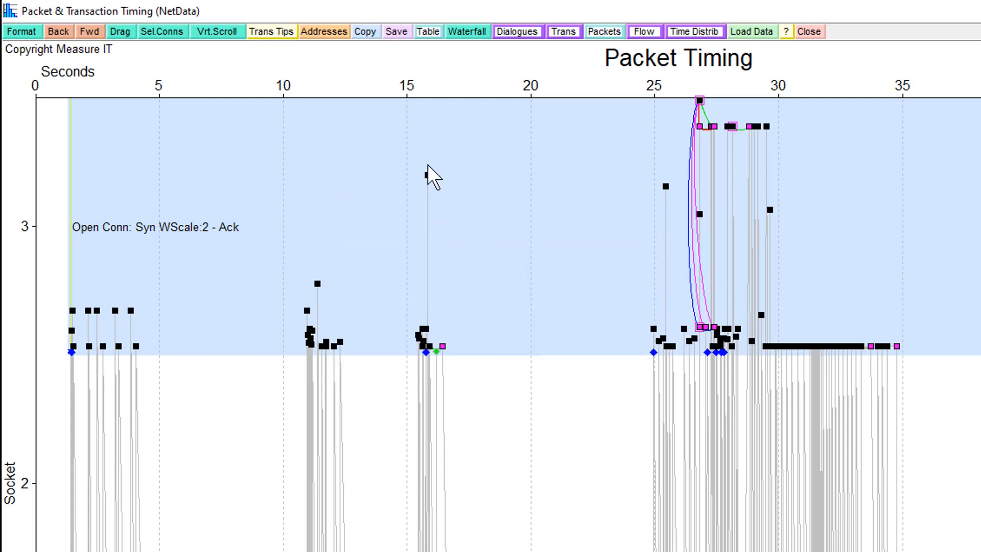
{"action": "mouse_move", "coordinate": [427, 174]}
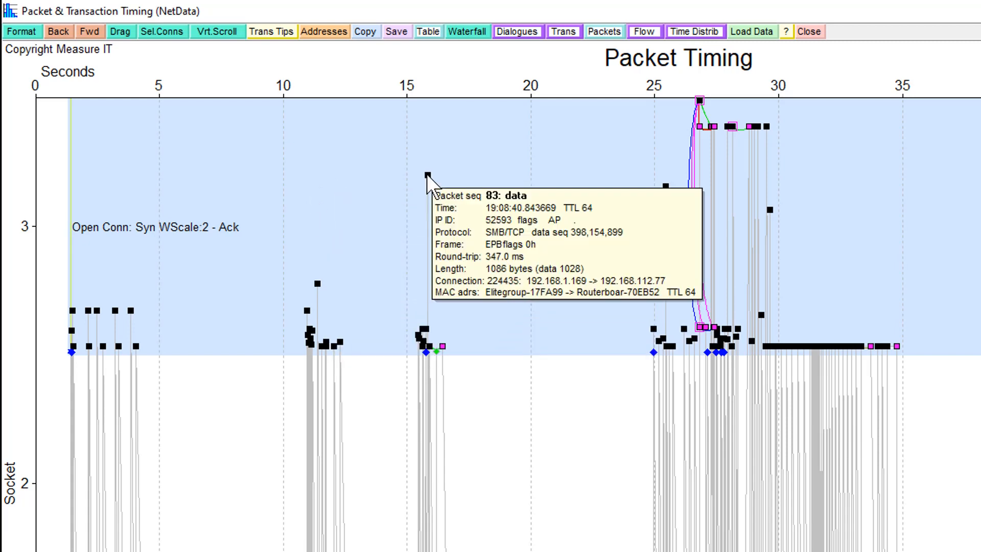
{"action": "mouse_move", "coordinate": [318, 284]}
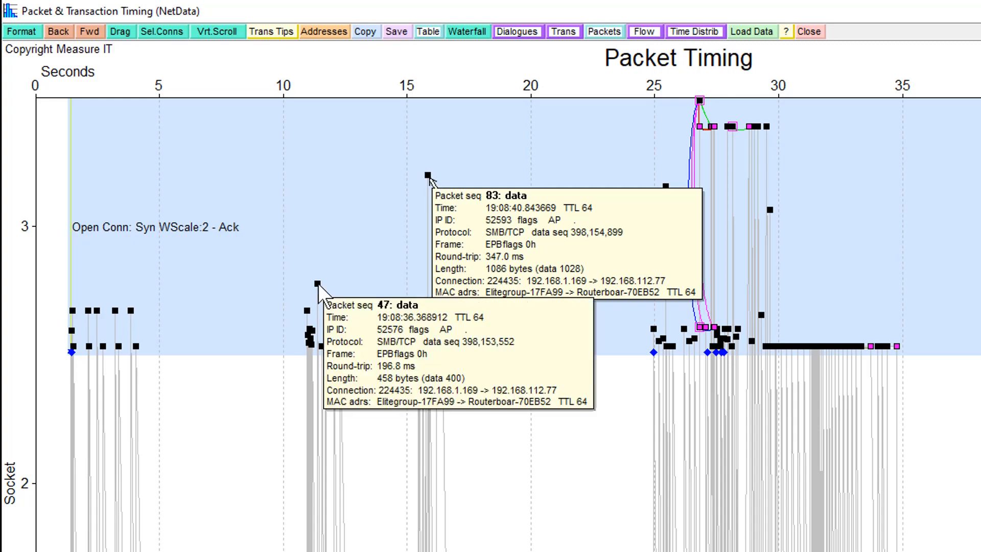
{"action": "left_click", "coordinate": [568, 267]}
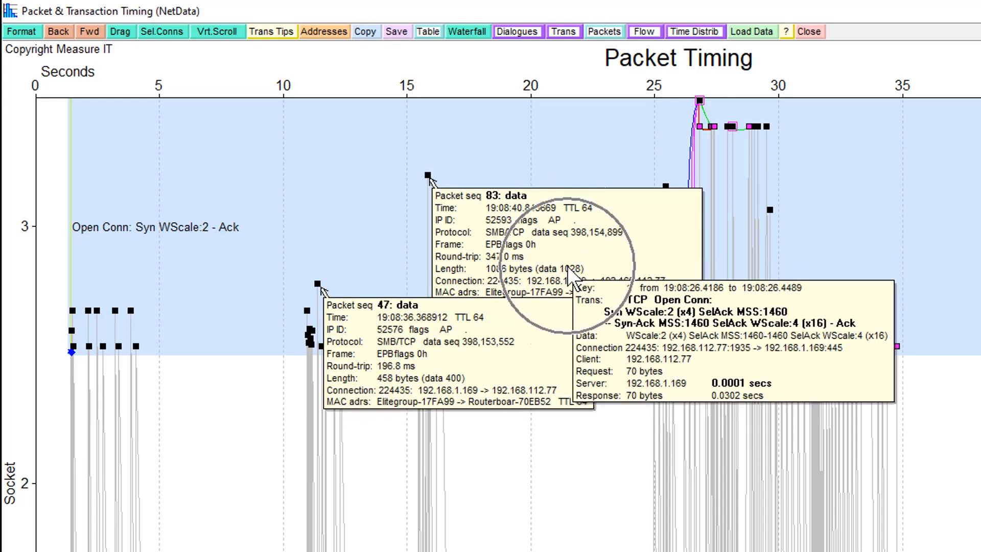
{"action": "left_click", "coordinate": [453, 381]}
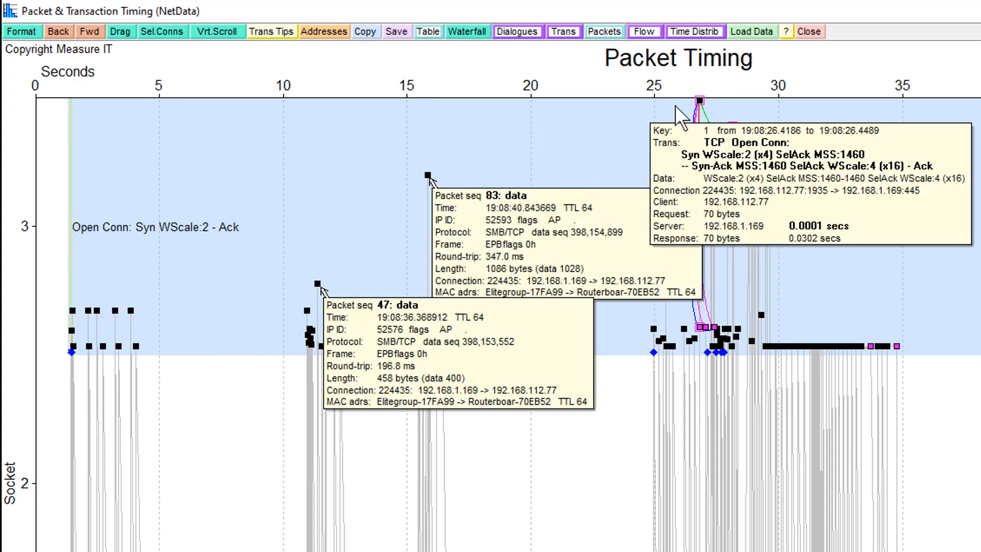
{"action": "left_click", "coordinate": [698, 102]}
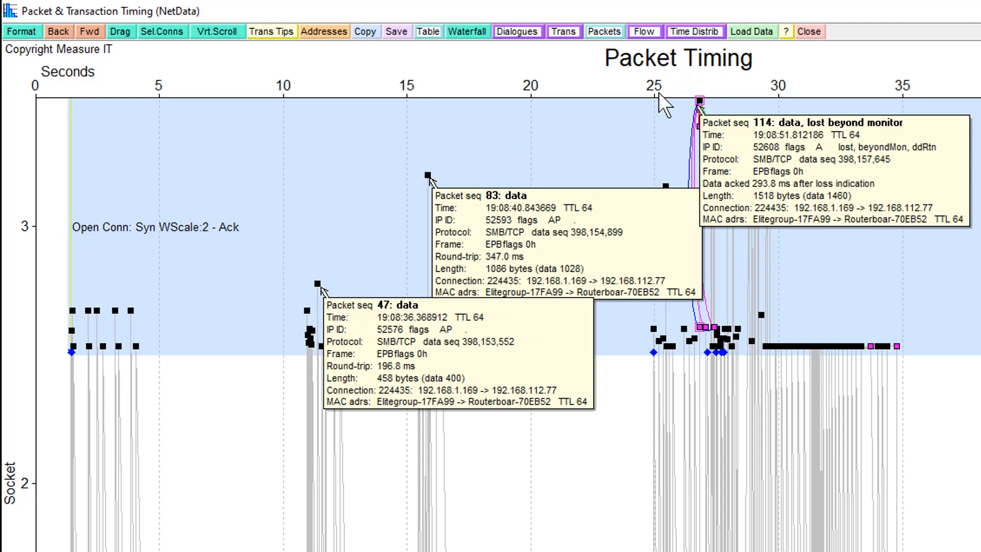
{"action": "left_click", "coordinate": [630, 516]}
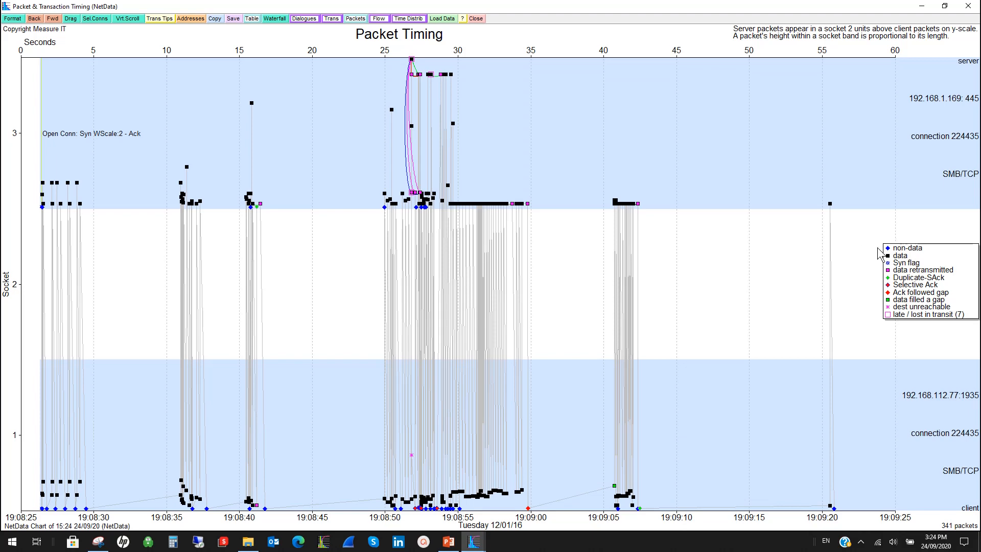
Zoom the timing chart in two stages onto the retransmission burst, covering about 2.1 seconds from 19:08:51.3 to 19:08:53.4.
{"action": "mouse_move", "coordinate": [891, 253]}
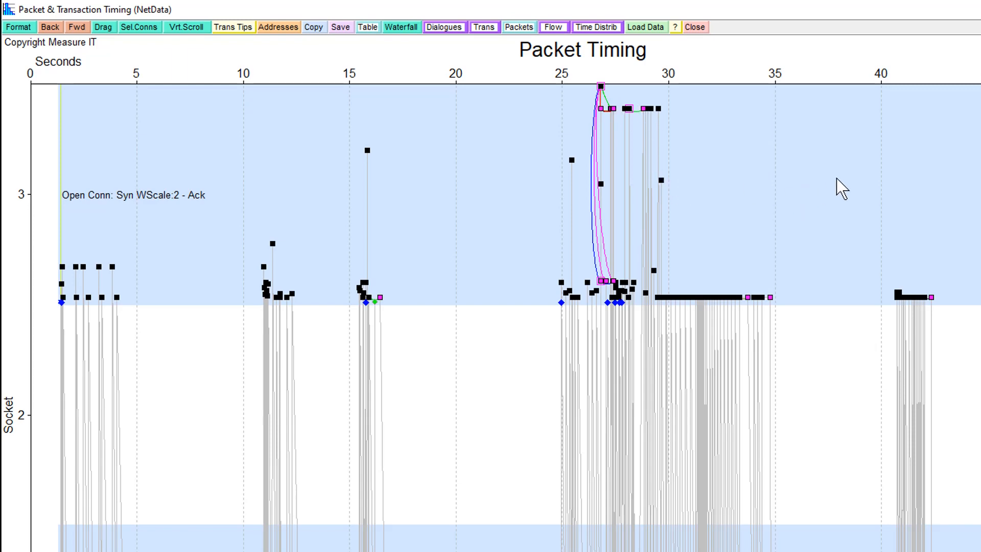
{"action": "mouse_move", "coordinate": [836, 178]}
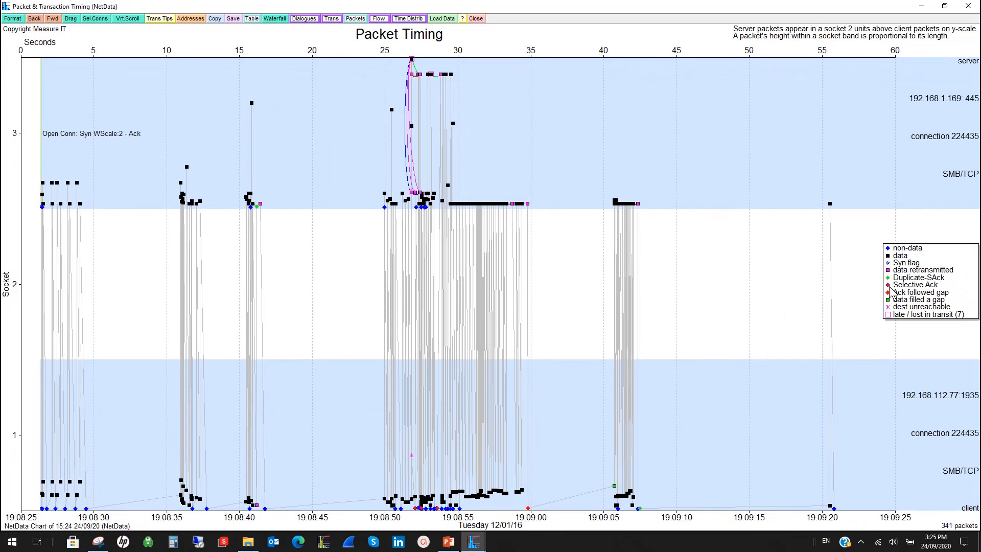
{"action": "mouse_move", "coordinate": [889, 289]}
{"action": "mouse_move", "coordinate": [363, 176]}
{"action": "left_mouse_down"}
{"action": "mouse_move", "coordinate": [418, 154]}
{"action": "mouse_move", "coordinate": [505, 159]}
{"action": "left_mouse_up"}
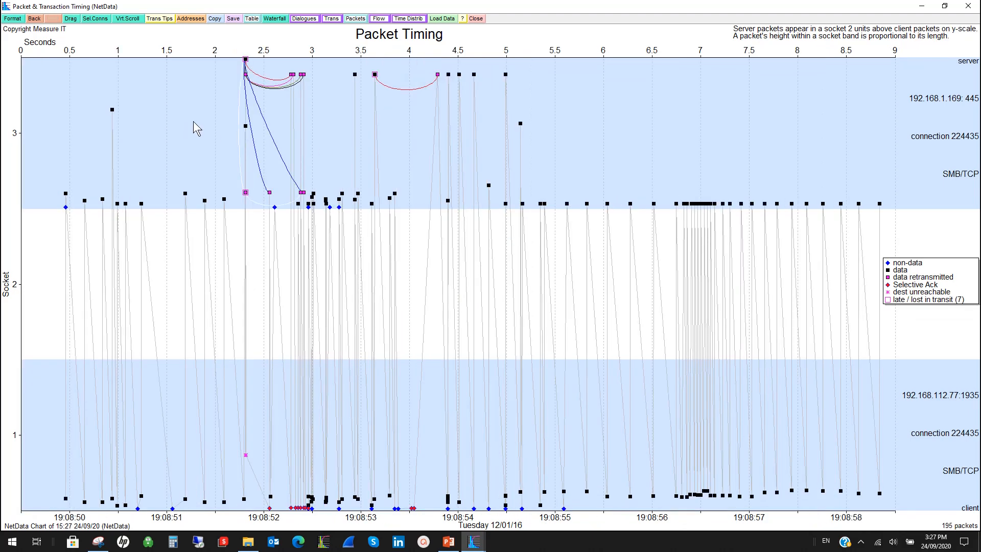
{"action": "left_click_drag", "start_coordinate": [193, 121], "coordinate": [400, 127]}
Display the details of lost packet 114, retransmitted packets 143 and 144, and the client's Selective Ack packet 138.
{"action": "mouse_move", "coordinate": [234, 60]}
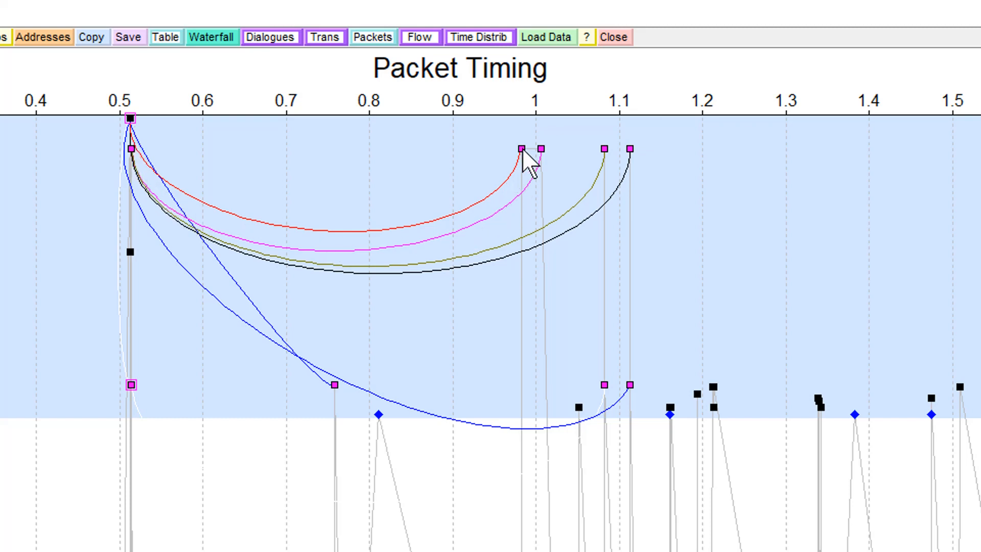
{"action": "mouse_move", "coordinate": [523, 152]}
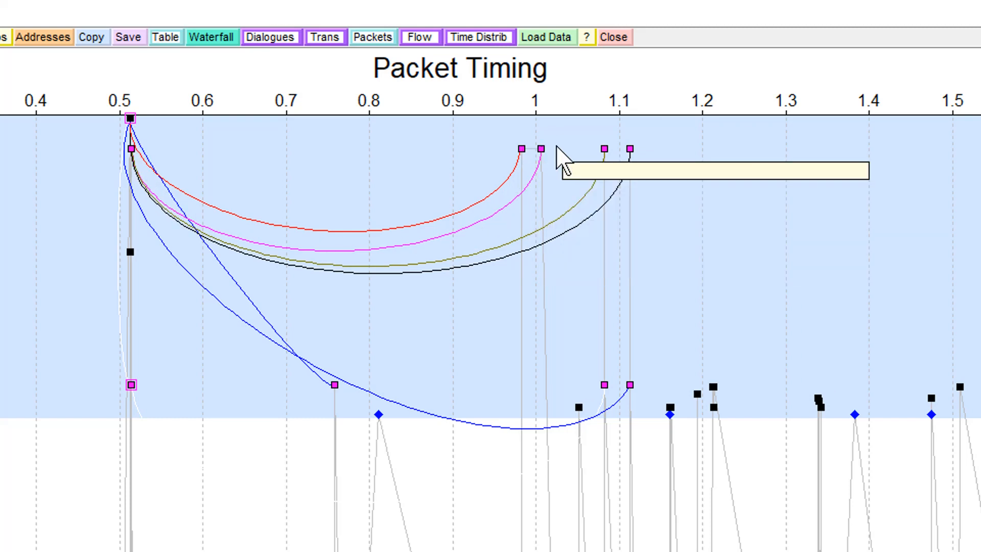
{"action": "mouse_move", "coordinate": [613, 159]}
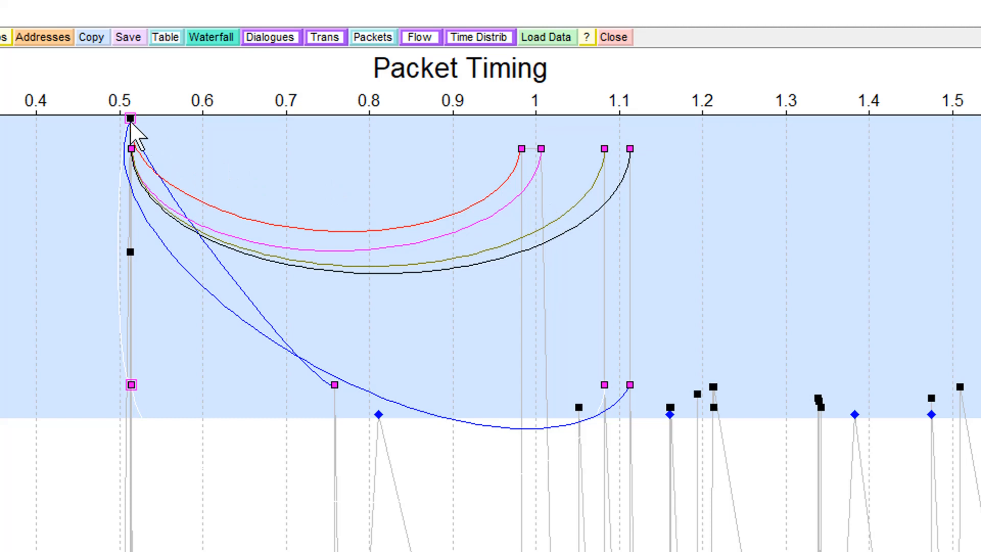
{"action": "mouse_move", "coordinate": [131, 124]}
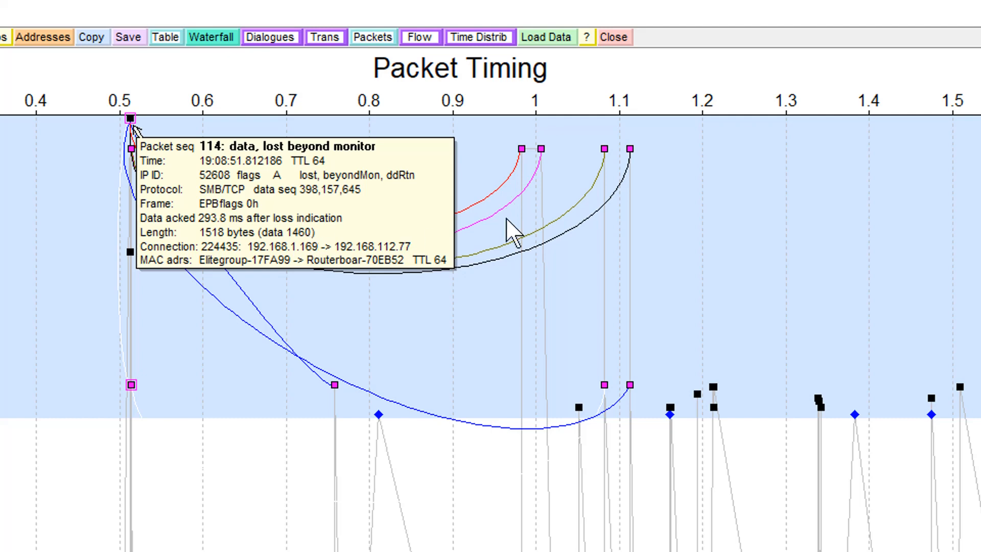
{"action": "left_click", "coordinate": [631, 151]}
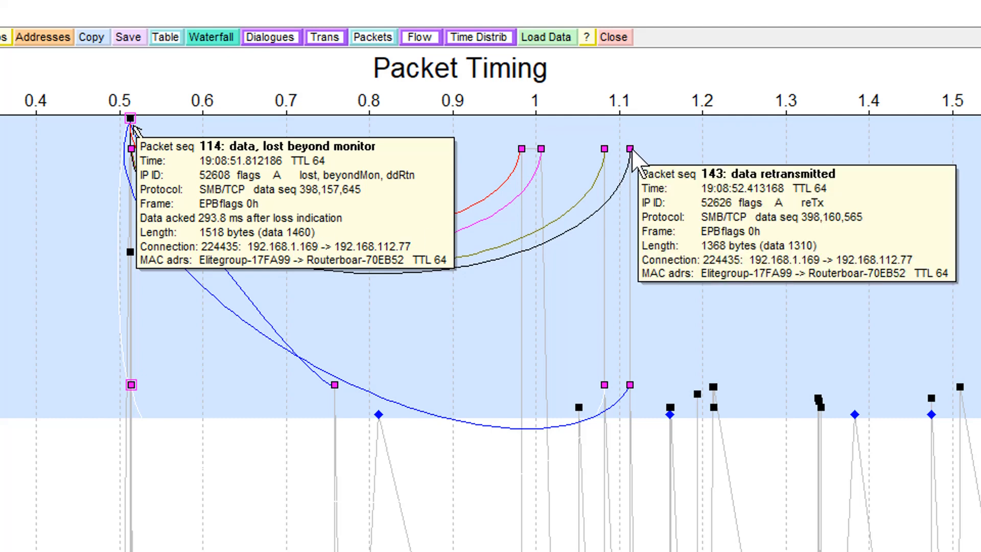
{"action": "left_click", "coordinate": [630, 386]}
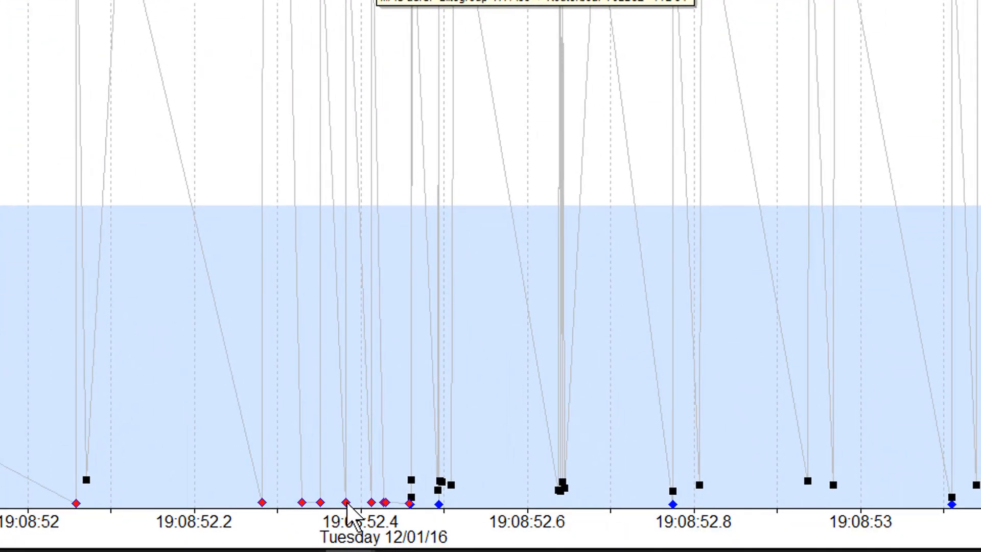
{"action": "left_click", "coordinate": [346, 503]}
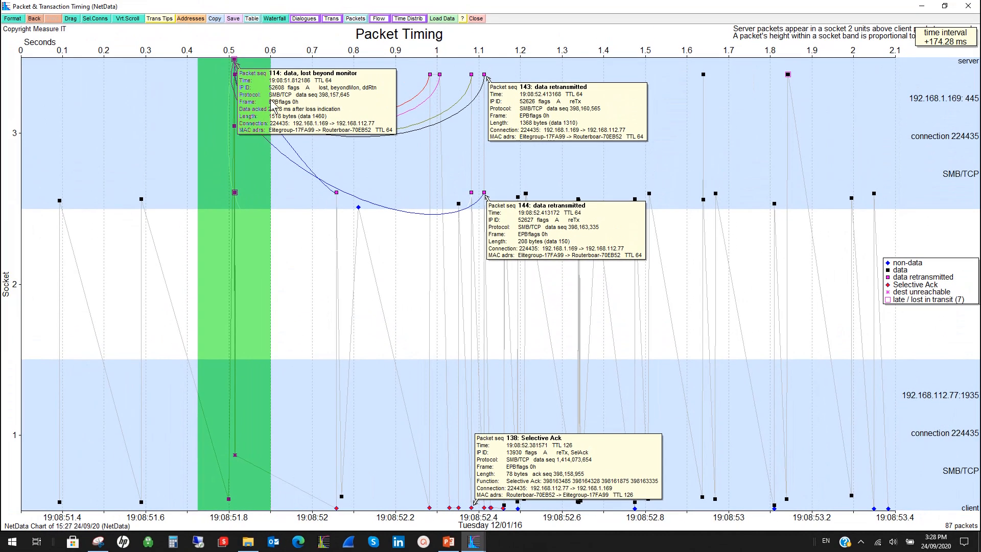
Zoom in on the packets around 19:08:51.812 to about 2.8 ms and show the details of the first destination unreachable packet.
{"action": "left_click_drag", "start_coordinate": [273, 106], "coordinate": [36, 105]}
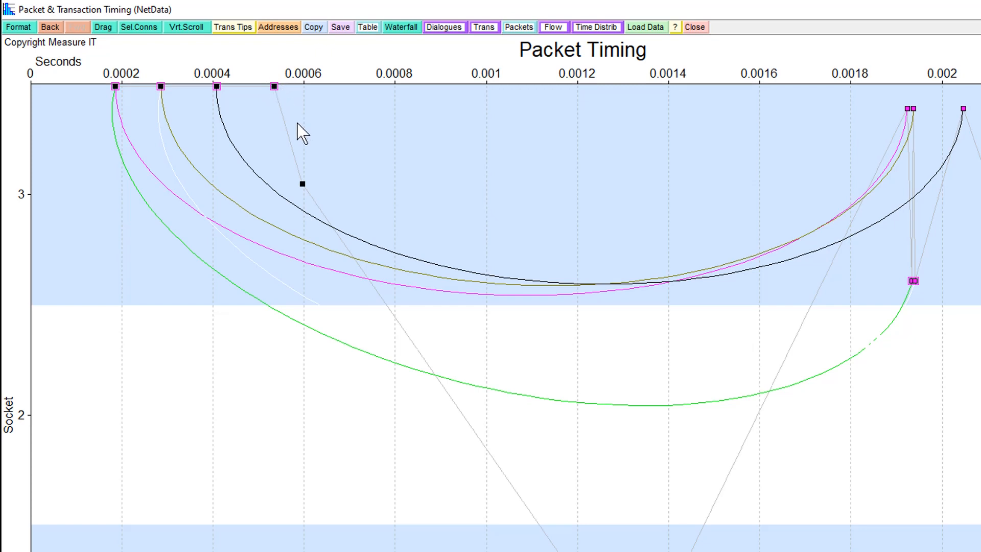
{"action": "mouse_move", "coordinate": [304, 186]}
{"action": "mouse_move", "coordinate": [915, 284]}
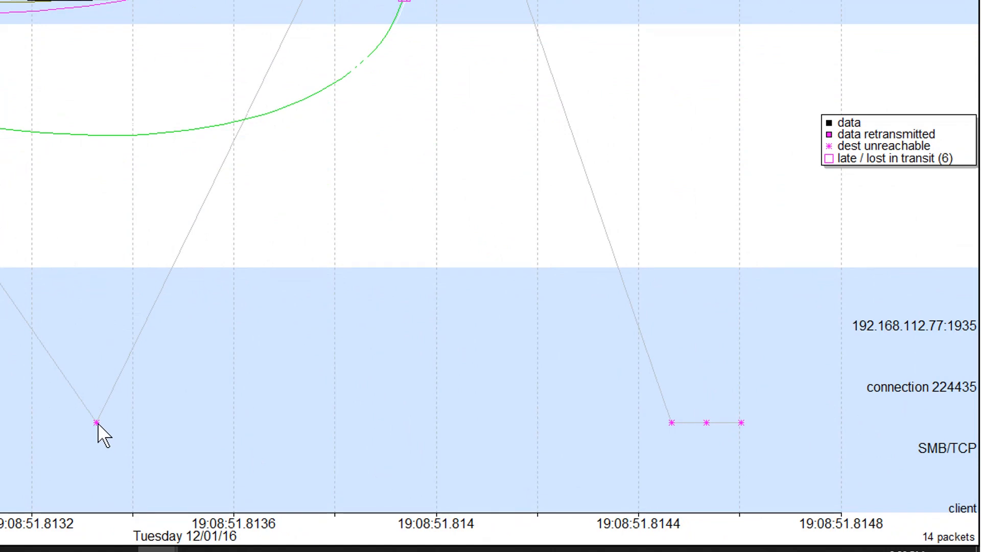
{"action": "mouse_move", "coordinate": [97, 423]}
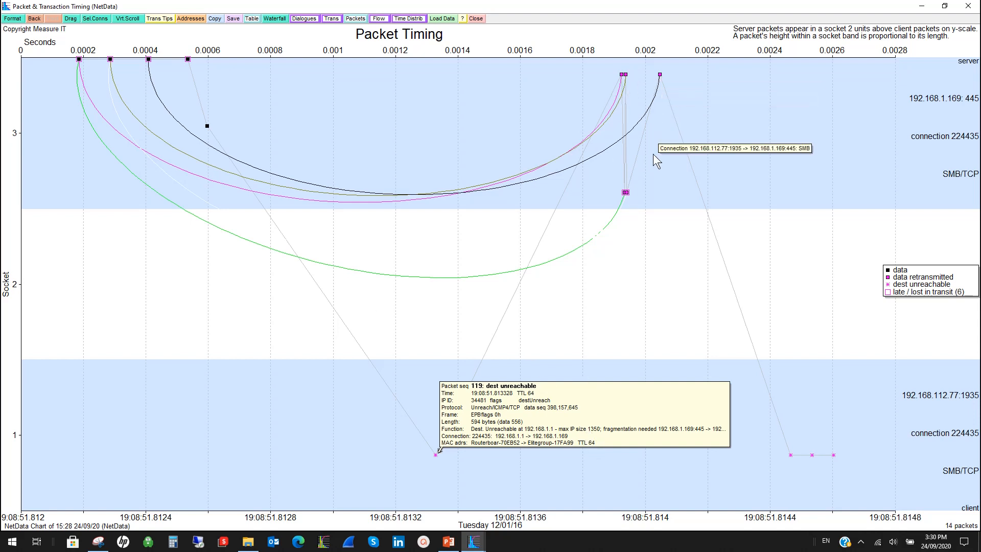
{"action": "mouse_move", "coordinate": [626, 194]}
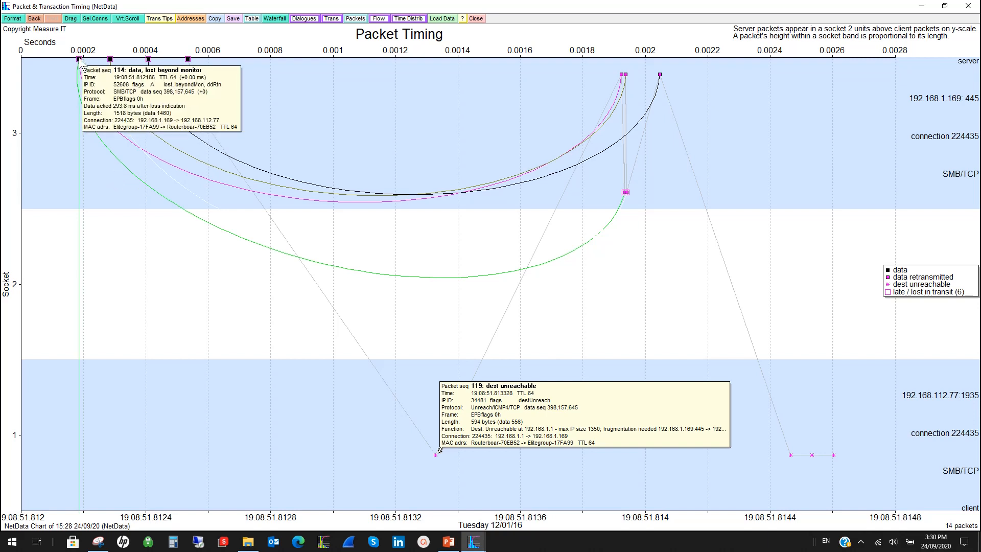
Measure the time interval from lost packet 114 to destination unreachable packet 119, then clear the measurement.
{"action": "mouse_move", "coordinate": [79, 60]}
{"action": "left_mouse_down"}
{"action": "mouse_move", "coordinate": [164, 163]}
{"action": "mouse_move", "coordinate": [364, 320]}
{"action": "mouse_move", "coordinate": [409, 385]}
{"action": "mouse_move", "coordinate": [436, 453]}
{"action": "left_mouse_up"}
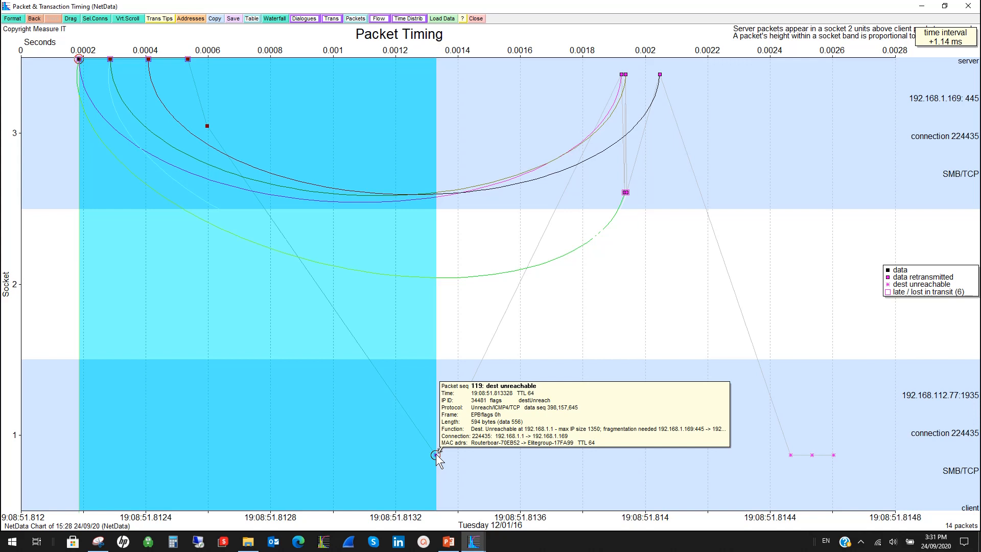
{"action": "left_click_drag", "start_coordinate": [436, 453], "coordinate": [437, 453]}
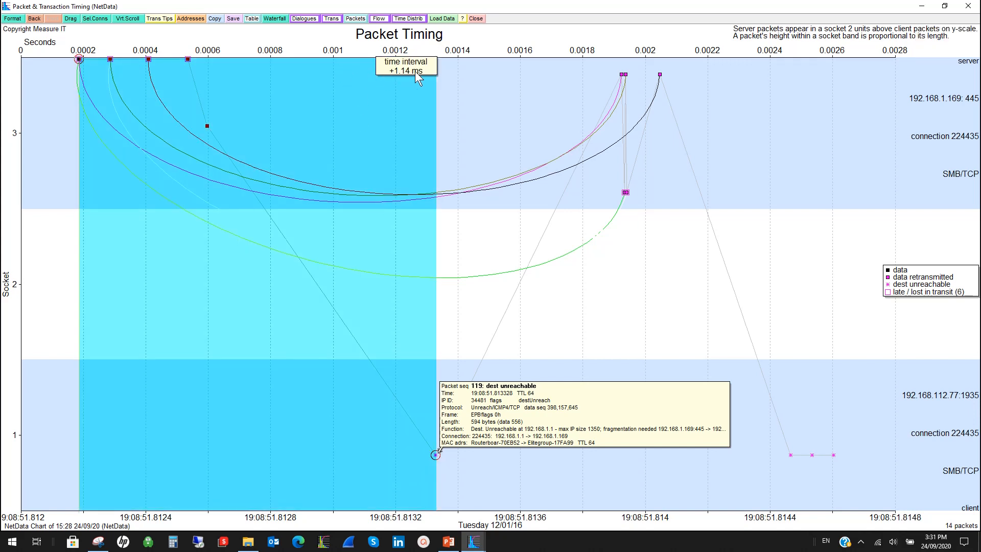
{"action": "left_click", "coordinate": [409, 332]}
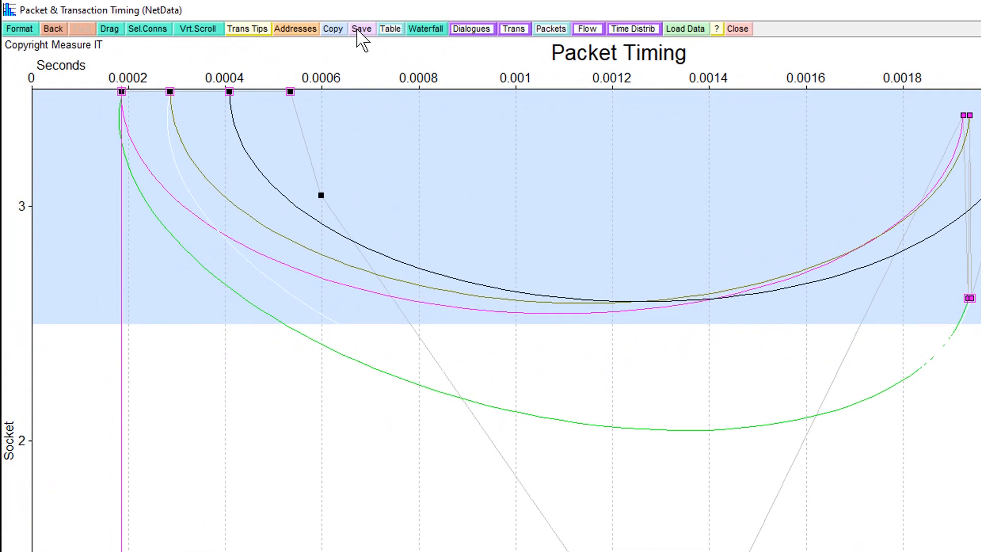
Switch the chart's station labels from addresses to names and back to addresses.
{"action": "left_click", "coordinate": [310, 29]}
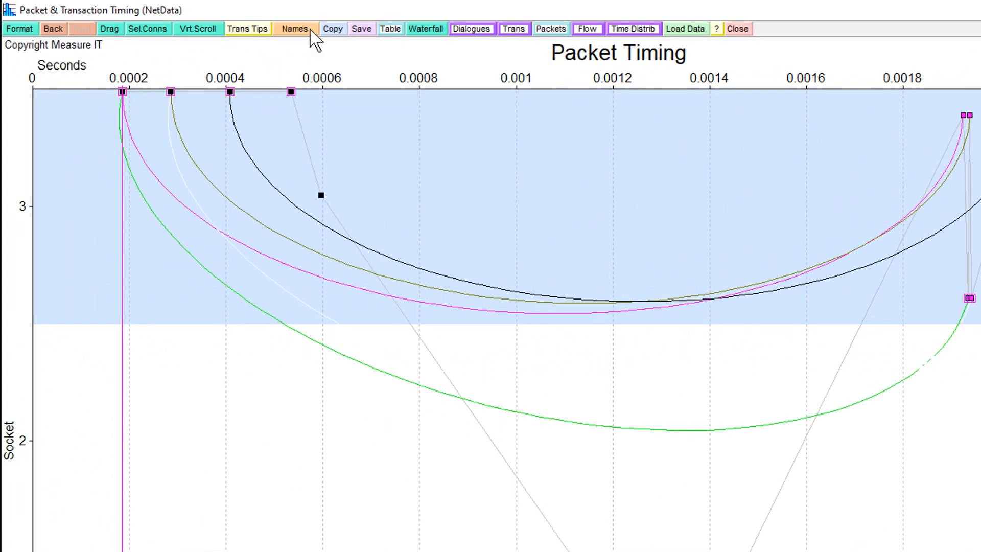
{"action": "left_click", "coordinate": [310, 30]}
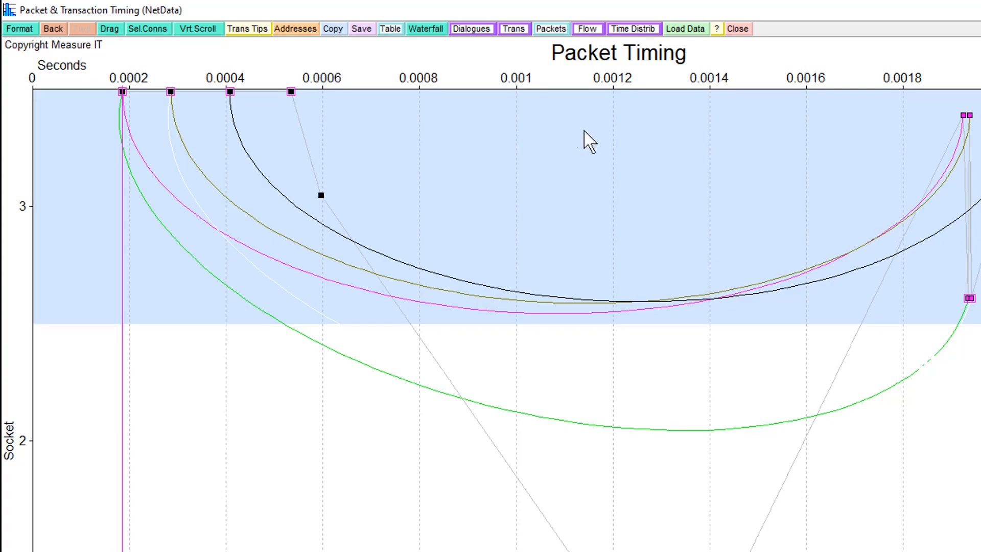
List the plotted packets in a packet table, showing lost packet 114 and the packets that follow with all table columns in view.
{"action": "left_click", "coordinate": [550, 28]}
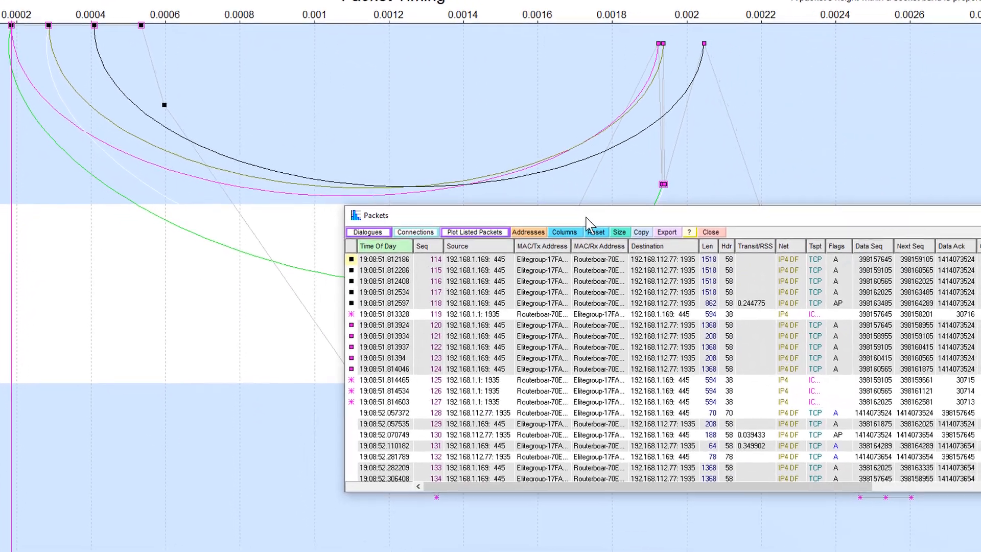
{"action": "left_click_drag", "start_coordinate": [745, 287], "coordinate": [367, 81]}
{"action": "left_click_drag", "start_coordinate": [367, 80], "coordinate": [354, 54]}
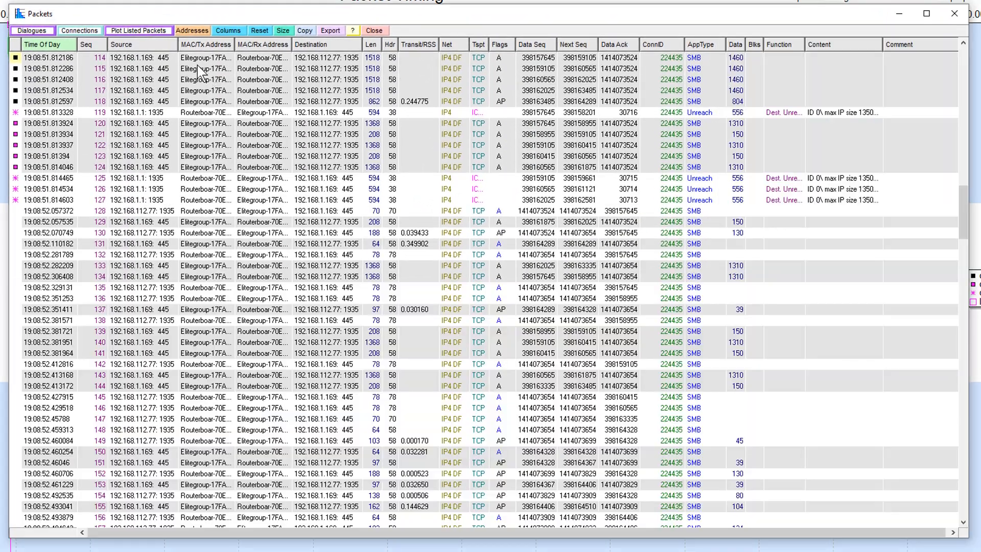
Review the list of available packet table columns, widen the Tspt column to fit its contents, and close the table.
{"action": "left_click", "coordinate": [229, 31]}
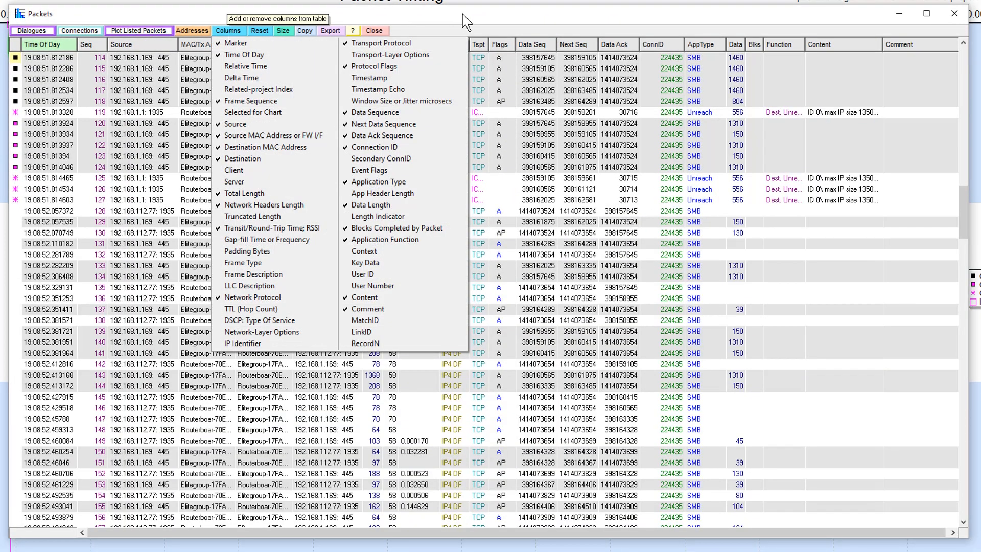
{"action": "left_click", "coordinate": [493, 18]}
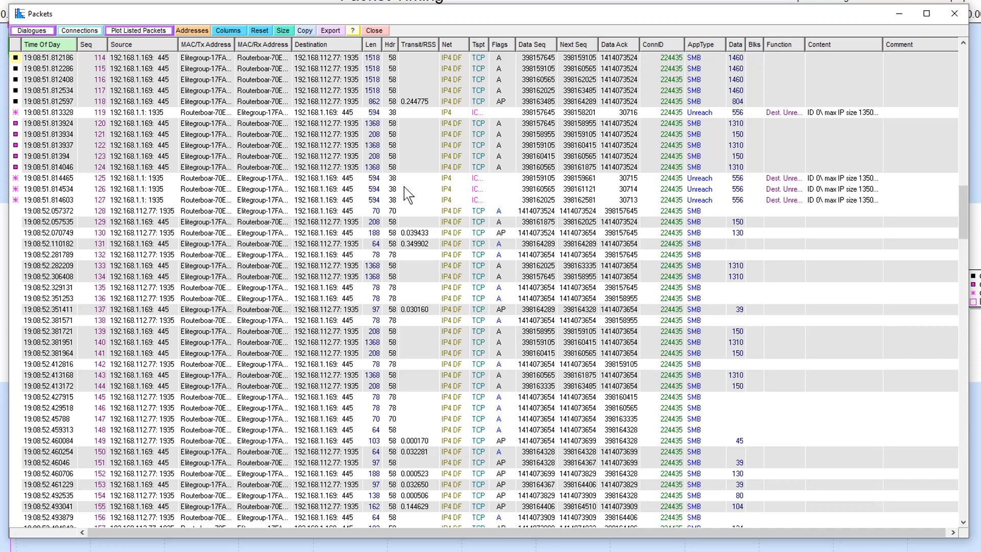
{"action": "double_click", "coordinate": [490, 44]}
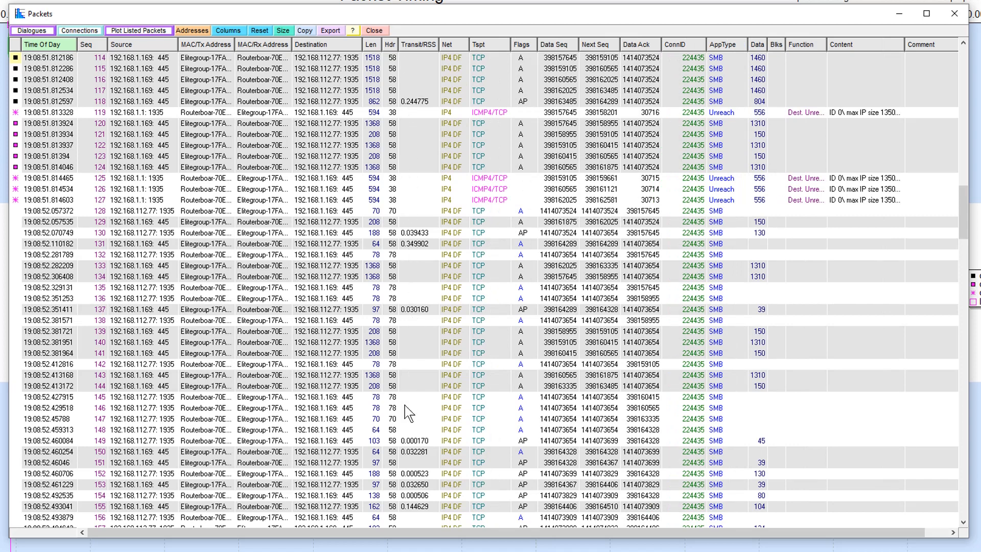
{"action": "left_click", "coordinate": [955, 14]}
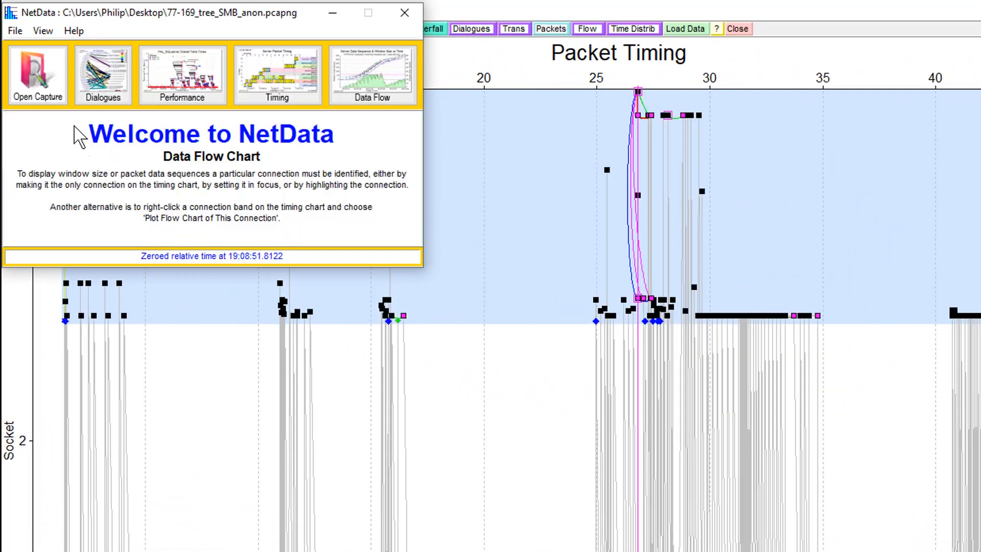
Plot the minimum data round-trip and setup times of clients and servers from the dialogues chart, then return to the packet timing chart.
{"action": "left_click", "coordinate": [105, 85]}
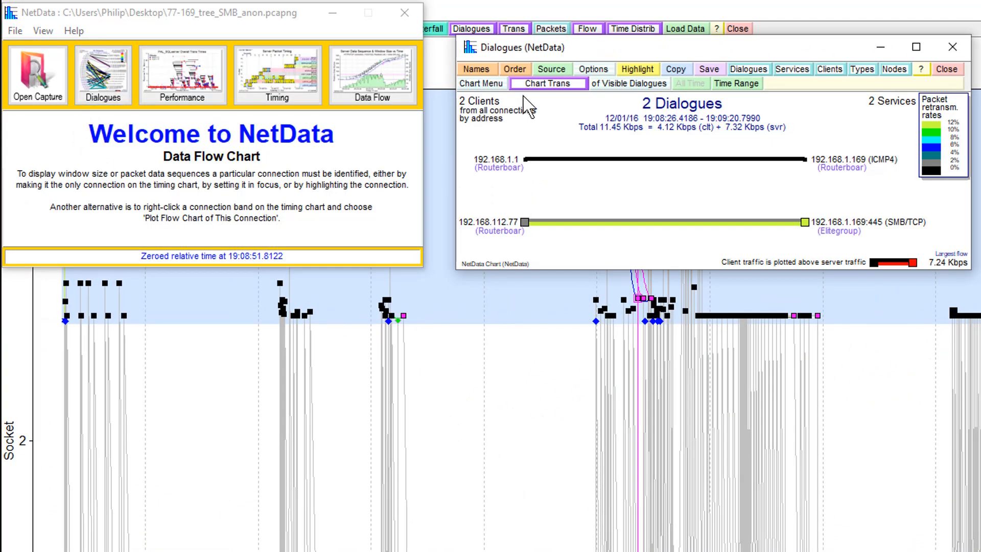
{"action": "left_click", "coordinate": [603, 71]}
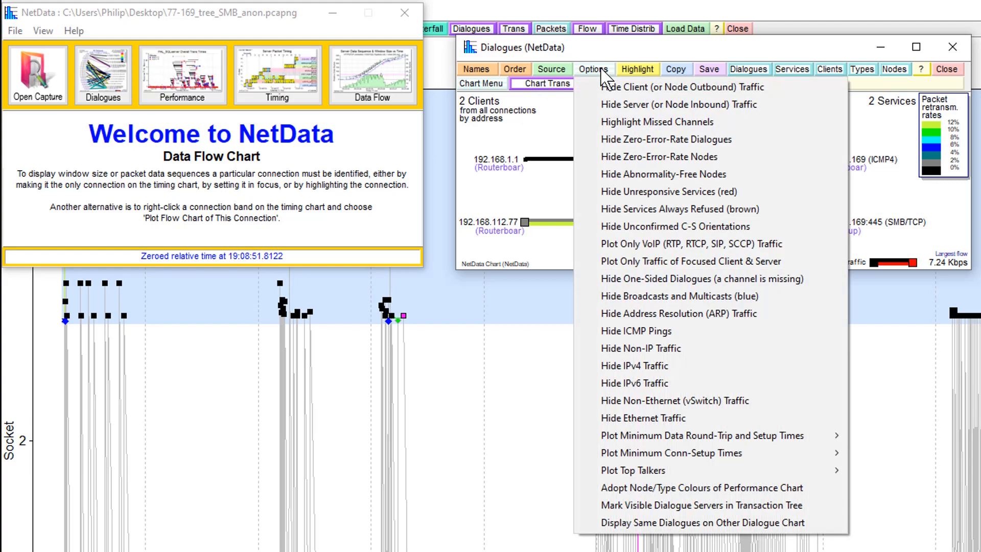
{"action": "mouse_move", "coordinate": [729, 436]}
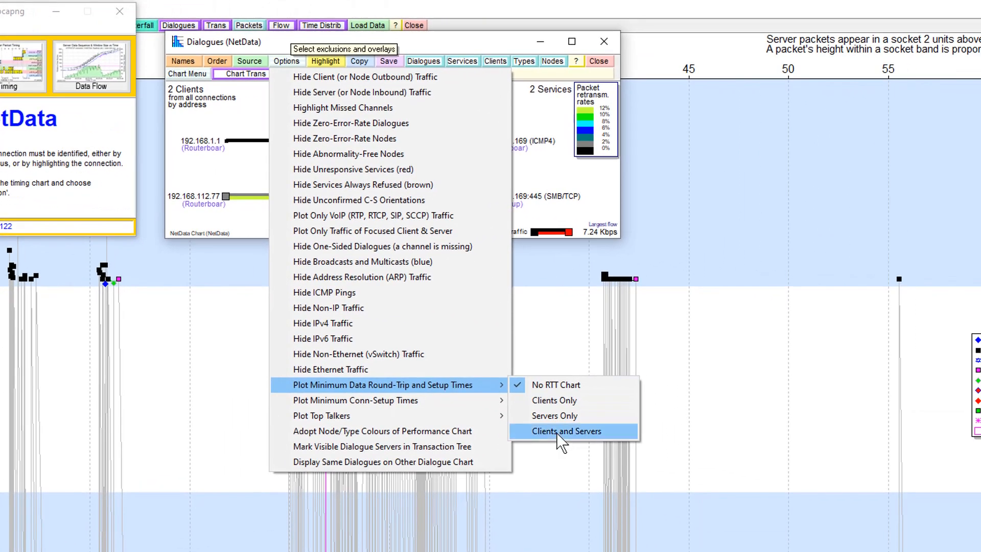
{"action": "left_click", "coordinate": [850, 479]}
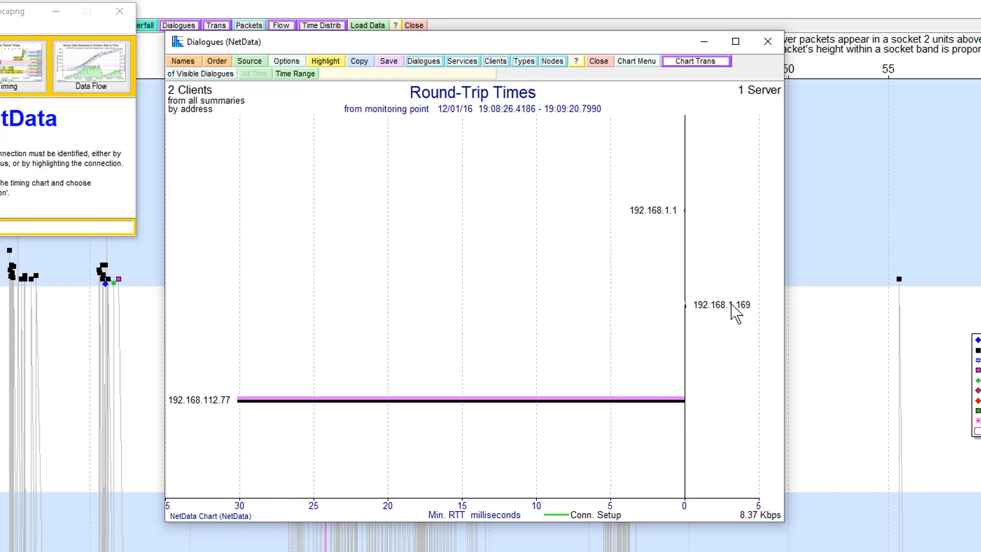
{"action": "key", "text": "Escape"}
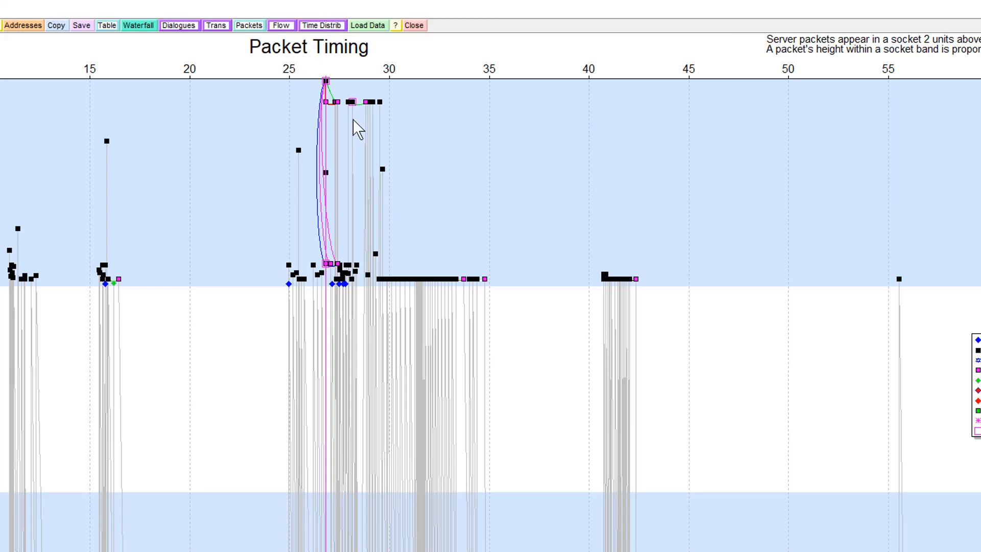
{"action": "left_click", "coordinate": [321, 26]}
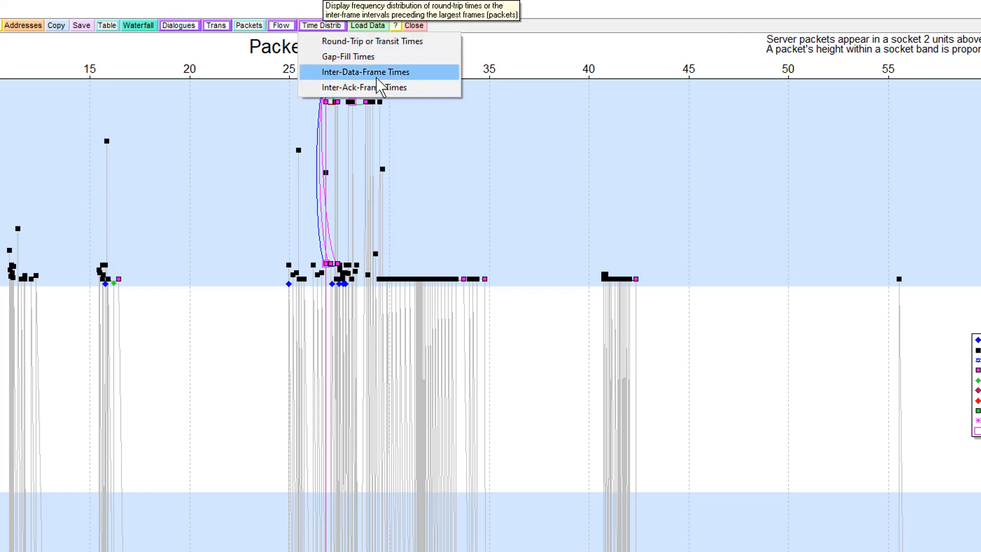
{"action": "left_click", "coordinate": [280, 26]}
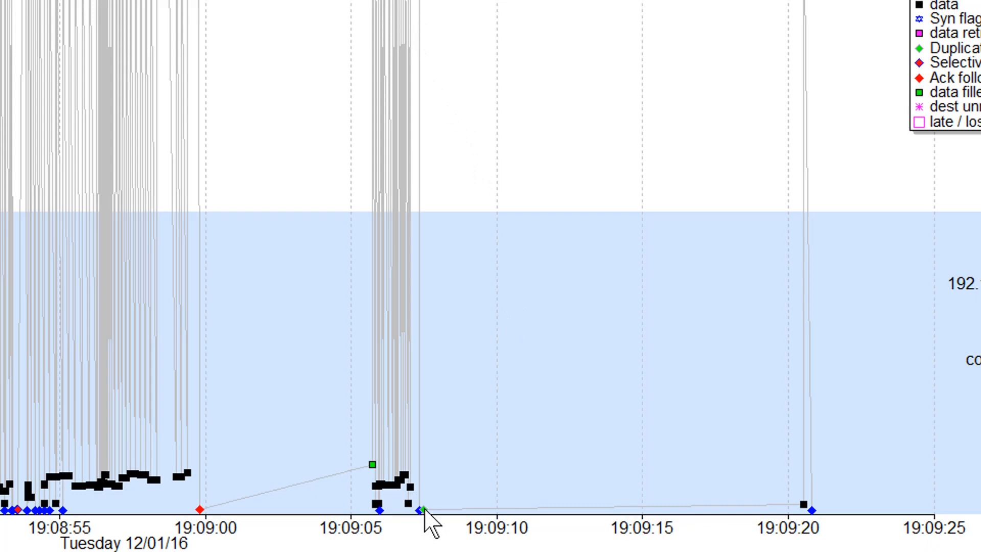
Examine the Duplicate-SAck near 19:09:07.4 and show the details of data packet 335 and retransmitted packet 336.
{"action": "mouse_move", "coordinate": [424, 509]}
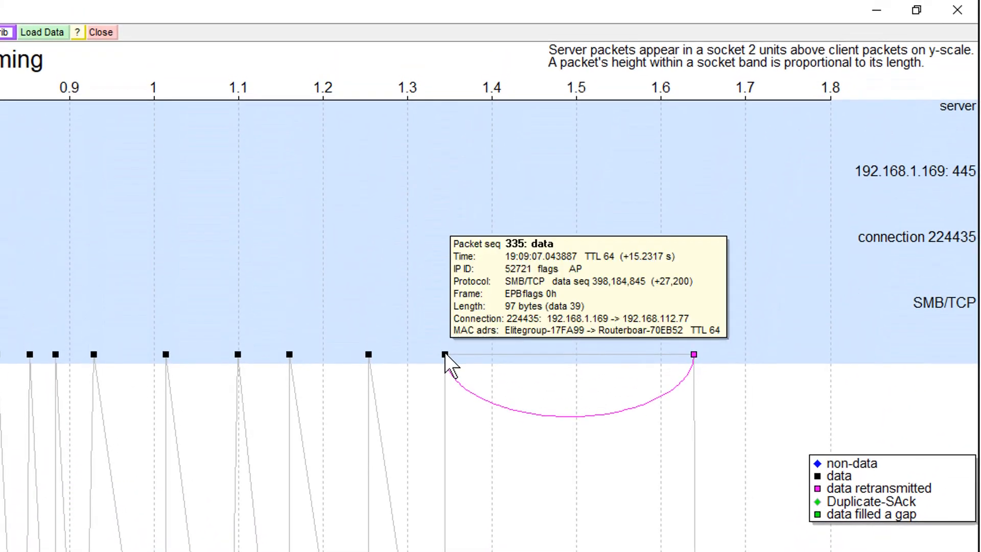
{"action": "mouse_move", "coordinate": [695, 357]}
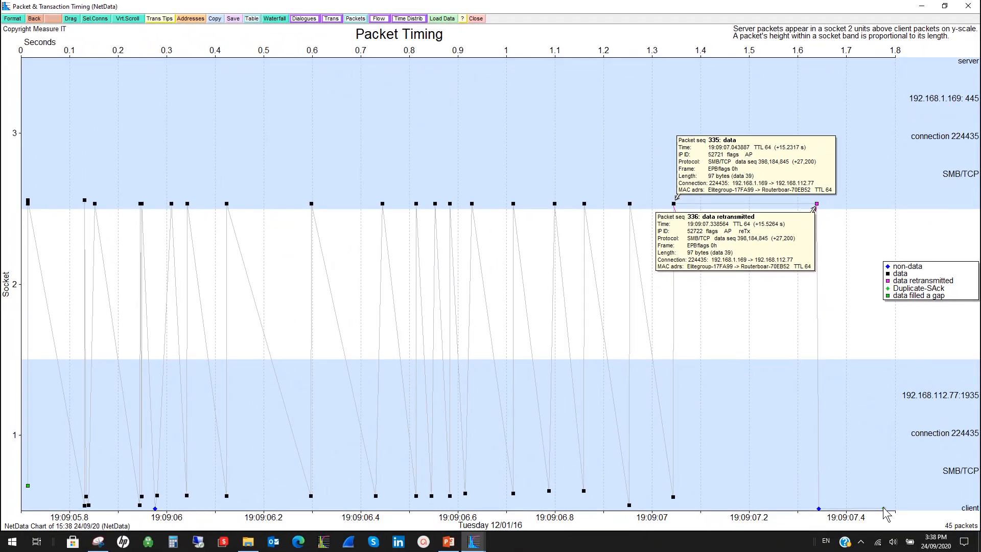
{"action": "left_click", "coordinate": [884, 508]}
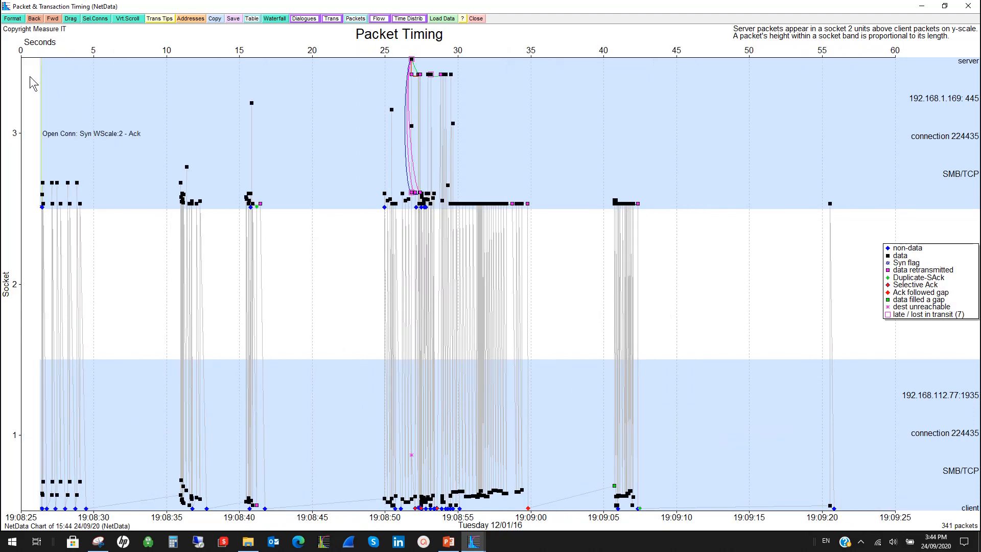
Overlay links between data packets and their acks on the timing chart and view the packets from about 19:08:36 to 19:08:37.8.
{"action": "left_click", "coordinate": [15, 19]}
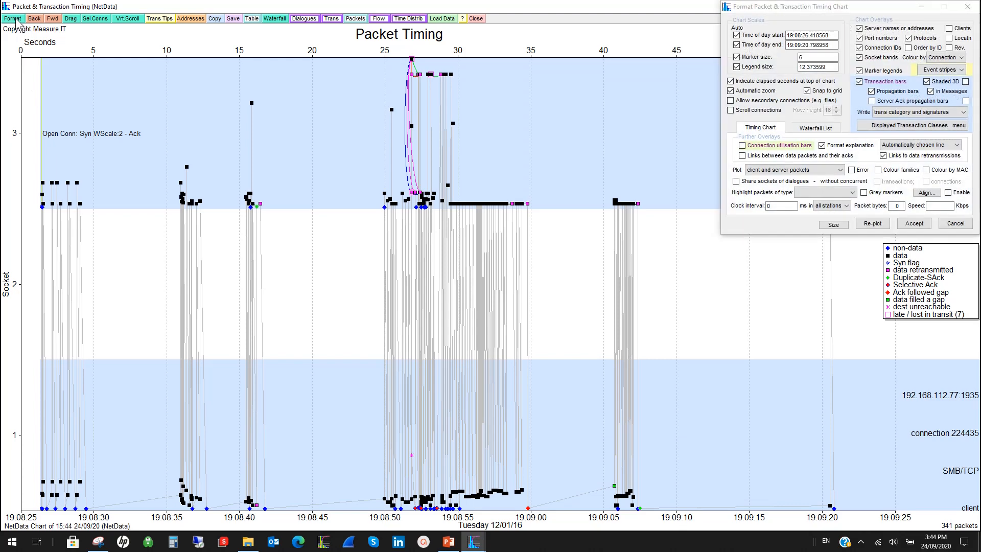
{"action": "left_click", "coordinate": [742, 155]}
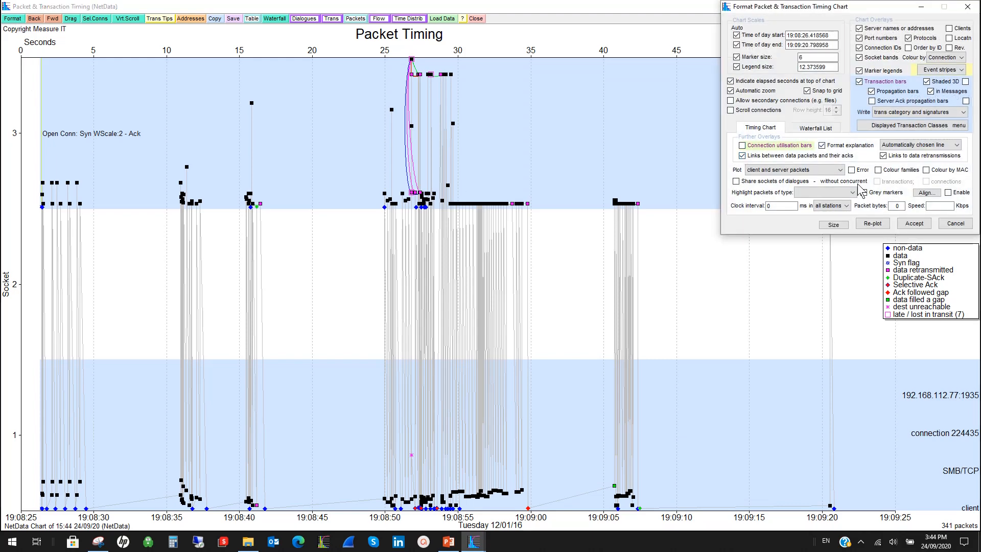
{"action": "left_click", "coordinate": [872, 223]}
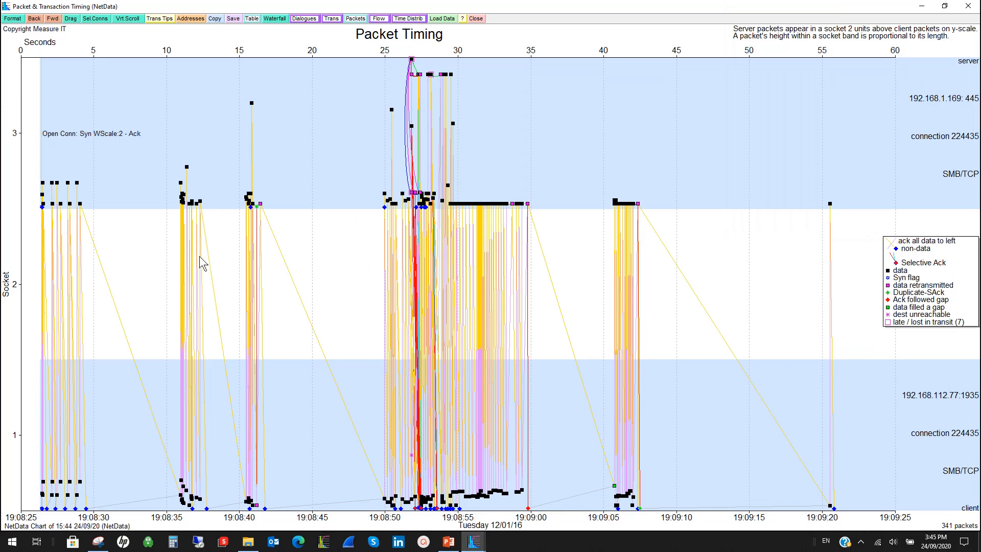
{"action": "left_click", "coordinate": [52, 18]}
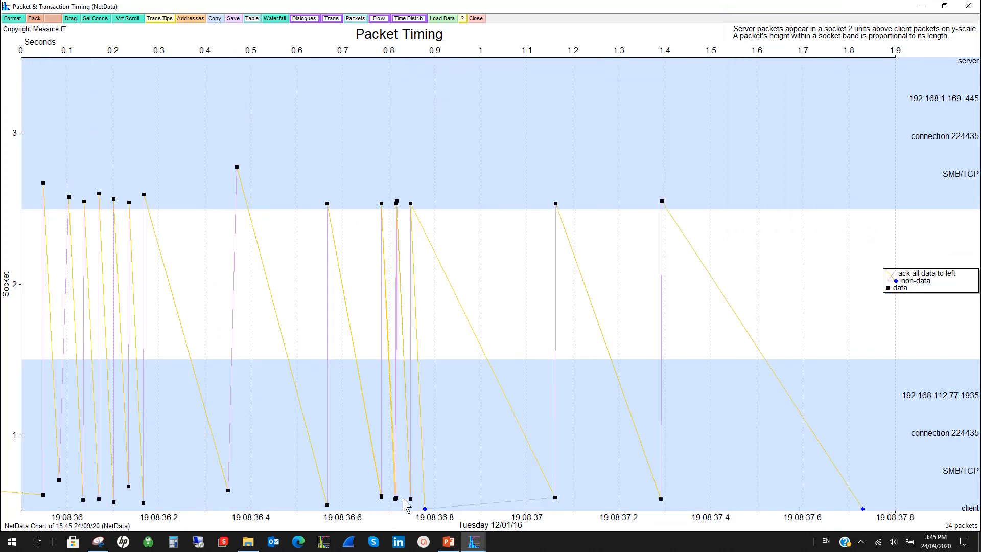
Grey out the ordinary packet markers on the full timing chart, then restore their normal colours.
{"action": "left_click", "coordinate": [13, 18]}
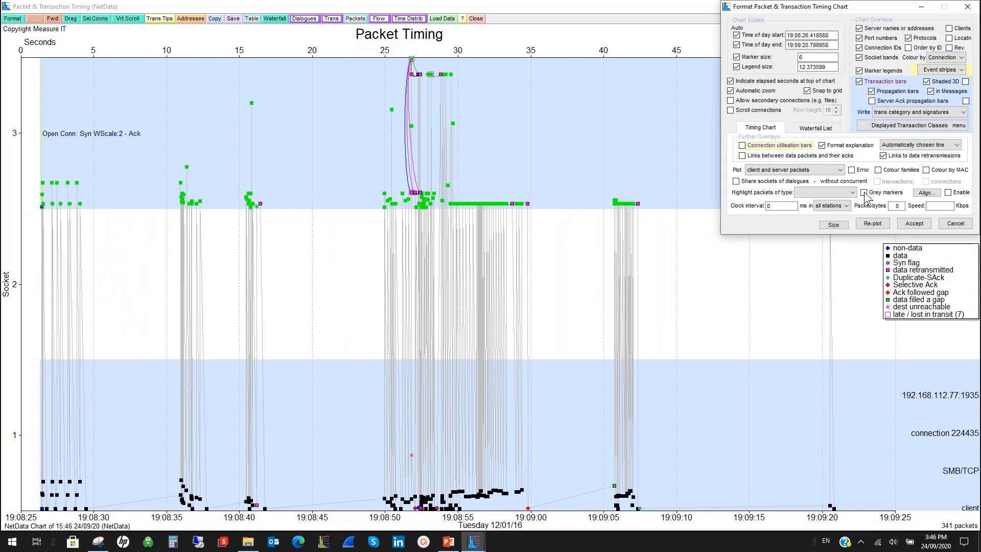
{"action": "left_click", "coordinate": [864, 193]}
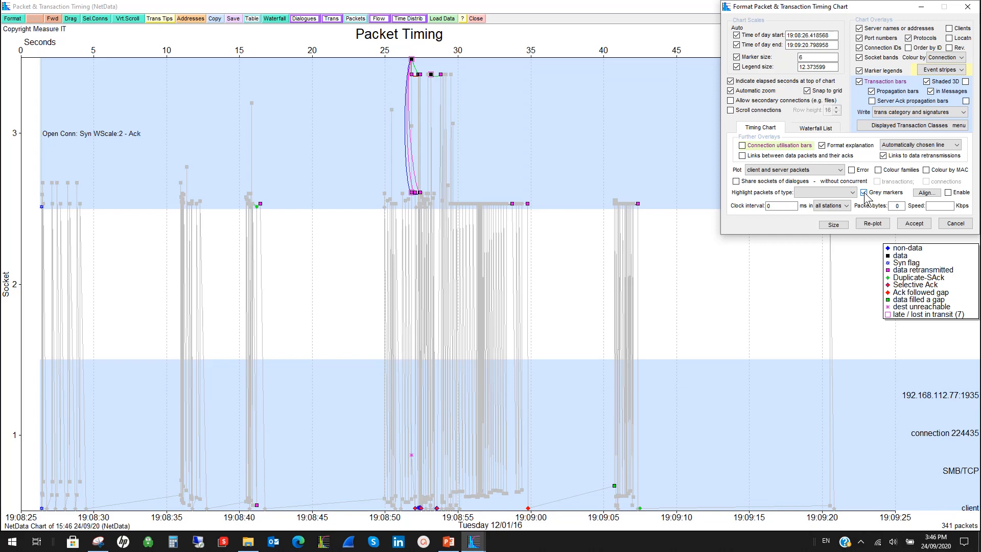
{"action": "left_click", "coordinate": [864, 192]}
{"action": "left_click", "coordinate": [956, 145]}
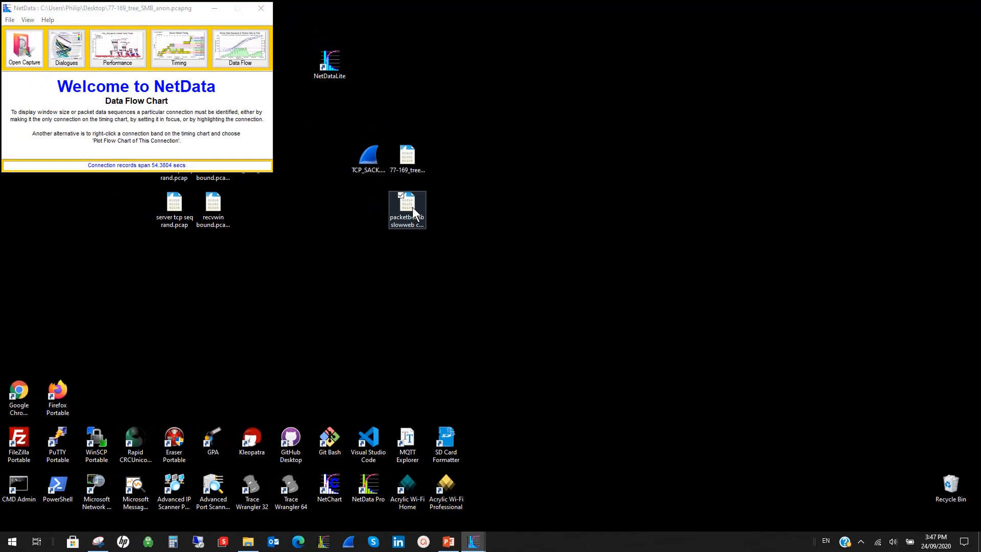
In the HTTP capture's timing chart, plot only connection 6316619, which carries the GET for 452046600_8_0.jpg.
{"action": "left_click_drag", "start_coordinate": [412, 207], "coordinate": [175, 165]}
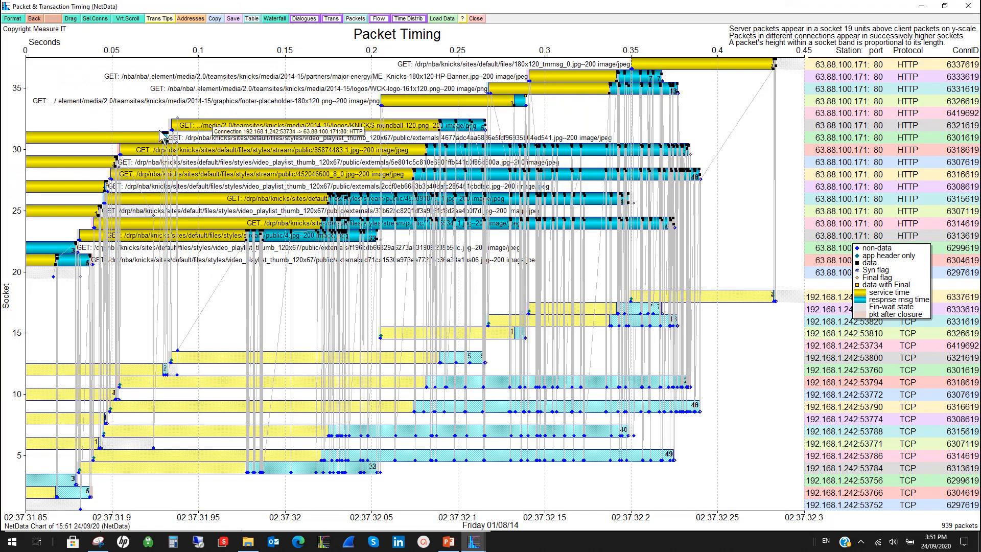
{"action": "mouse_move", "coordinate": [269, 132]}
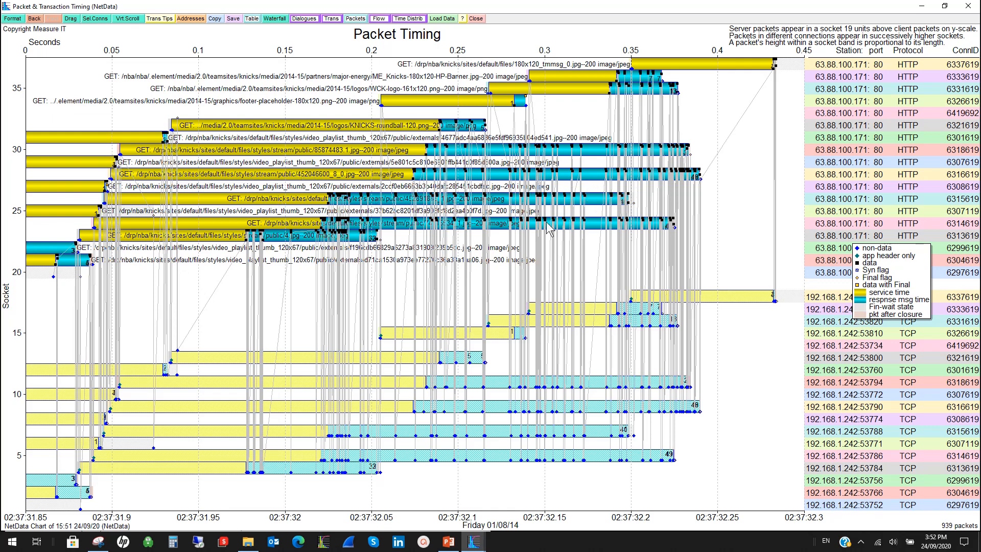
{"action": "right_click", "coordinate": [500, 174]}
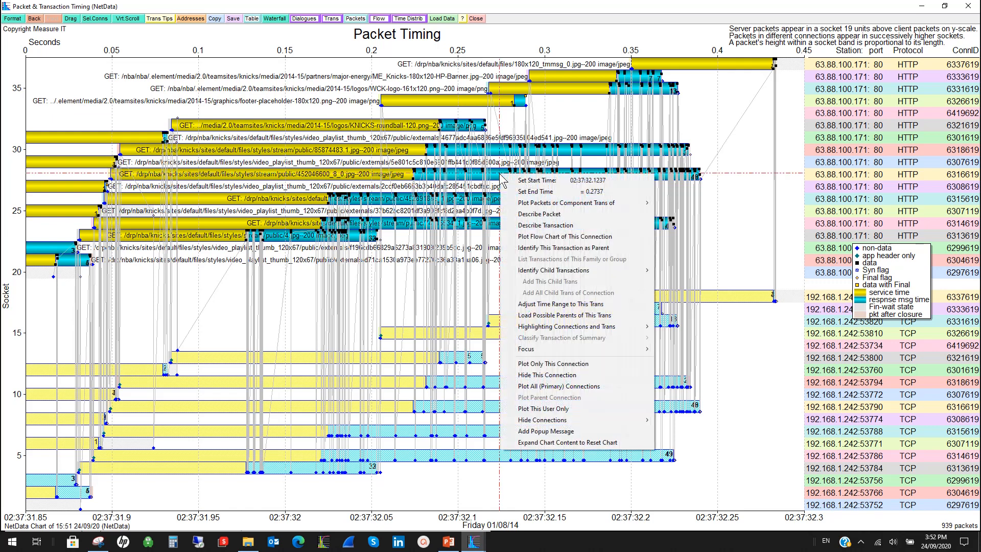
{"action": "left_click", "coordinate": [561, 364]}
{"action": "mouse_move", "coordinate": [561, 365]}
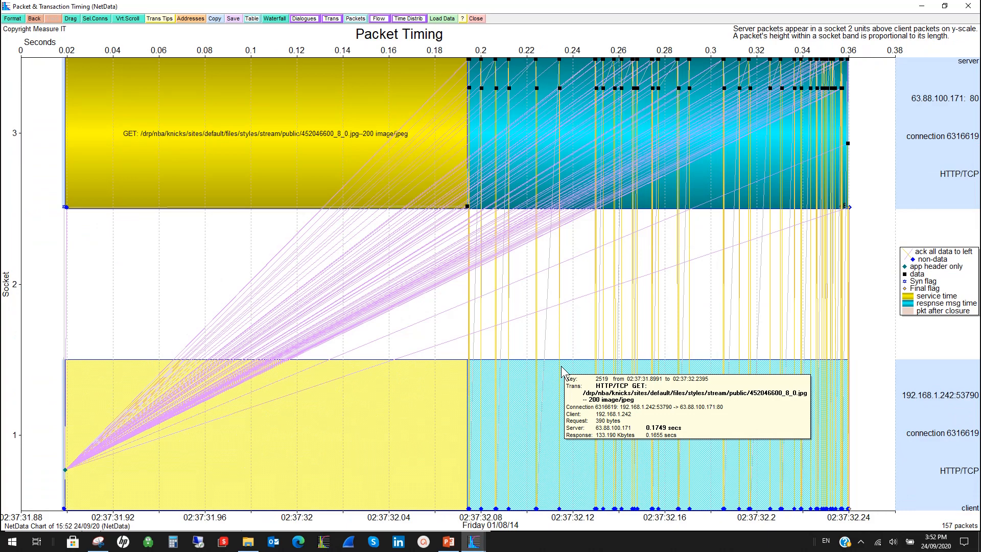
Review the timing chart's format settings, then examine the links between data packets and acks on the HTTP connection.
{"action": "left_click", "coordinate": [12, 19]}
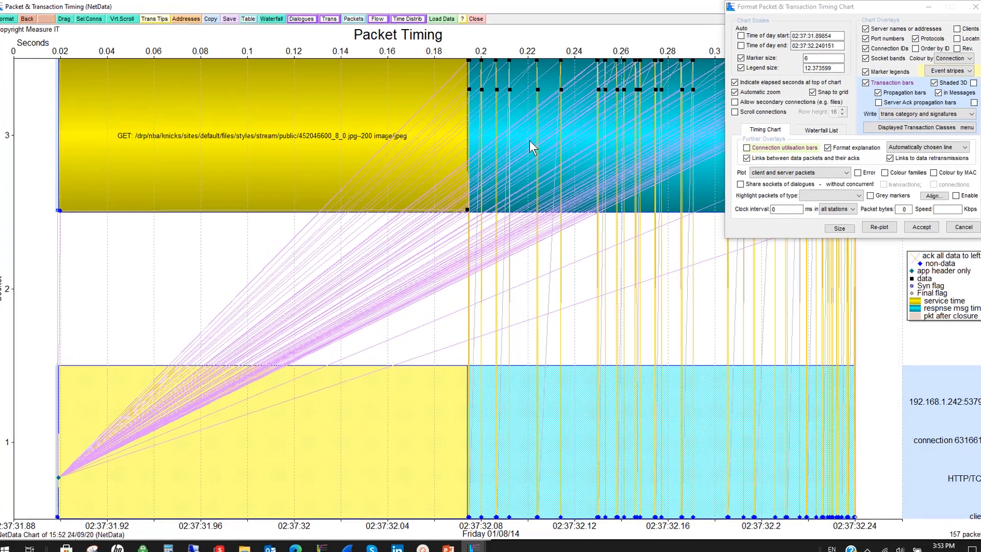
{"action": "mouse_move", "coordinate": [379, 105]}
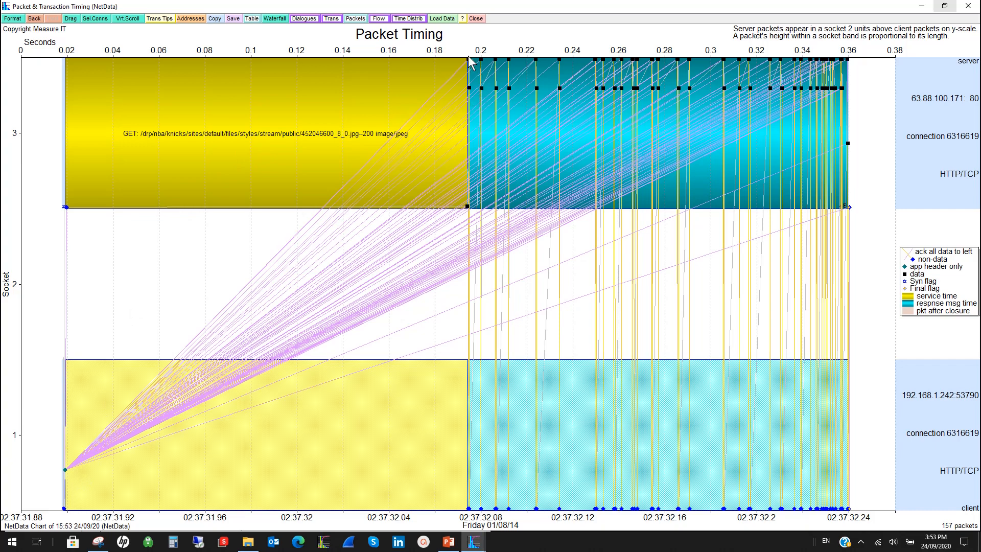
{"action": "mouse_move", "coordinate": [352, 154]}
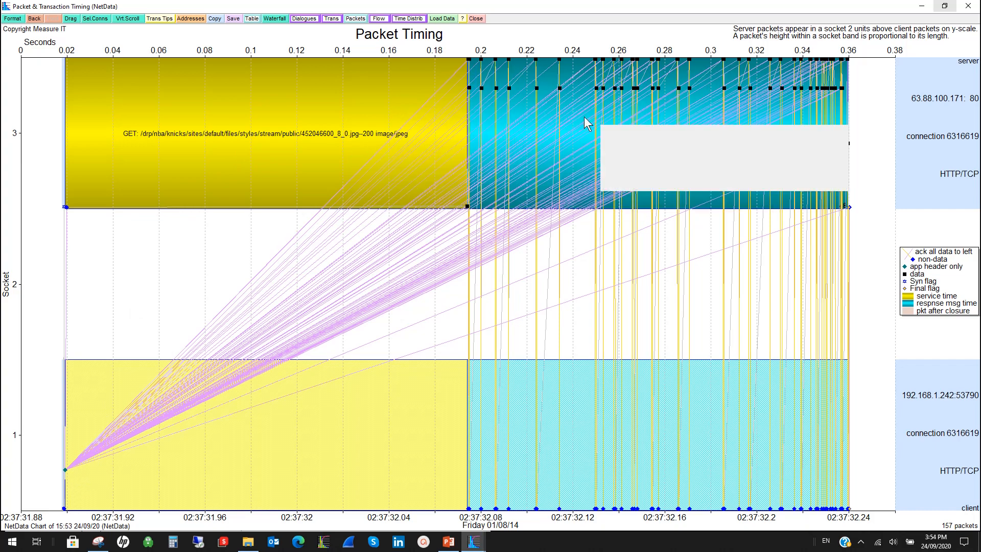